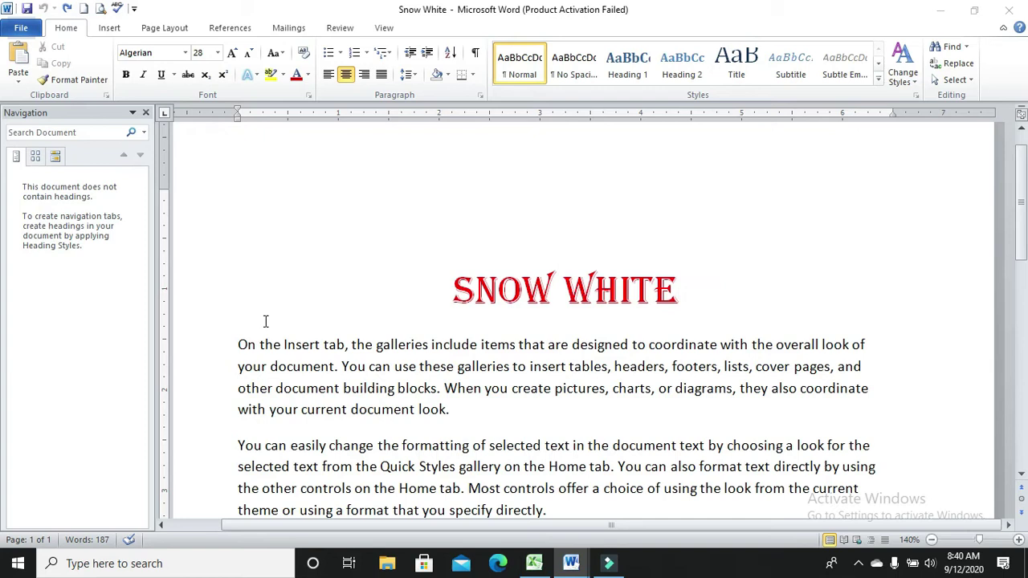
Colour the first paragraph's text from "On the Insert tab" through "document building blocks." red
{"action": "left_click", "coordinate": [235, 337]}
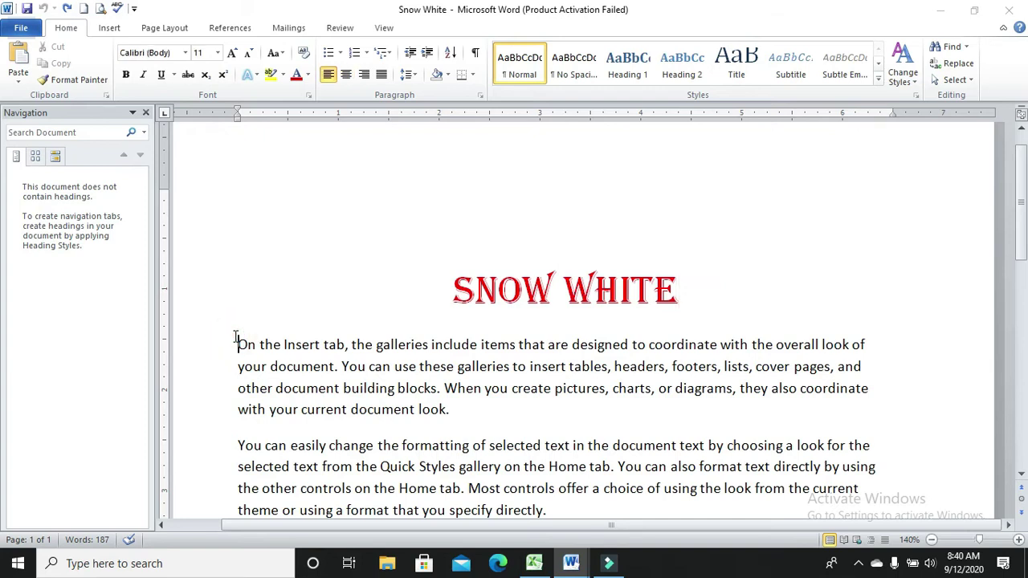
{"action": "key", "text": "shift+Down"}
{"action": "key", "text": "shift+Down"}
{"action": "key", "text": "shift+Down"}
{"action": "key", "text": "shift+Left"}
{"action": "key", "text": "shift+Left"}
{"action": "key", "text": "shift+Left"}
{"action": "key", "text": "shift+Left"}
{"action": "key", "text": "shift+Left"}
{"action": "key", "text": "shift+Left"}
{"action": "key", "text": "shift+Left"}
{"action": "key", "text": "shift+Left"}
{"action": "key", "text": "shift+Left"}
{"action": "key", "text": "shift+Left"}
{"action": "key", "text": "shift+Left"}
{"action": "key", "text": "shift+Left"}
{"action": "key", "text": "shift+Left"}
{"action": "key", "text": "shift+Left"}
{"action": "key", "text": "shift+Left"}
{"action": "key", "text": "shift+Left"}
{"action": "key", "text": "shift+Left"}
{"action": "key", "text": "shift+Left"}
{"action": "key", "text": "shift+Left"}
{"action": "key", "text": "shift+Left"}
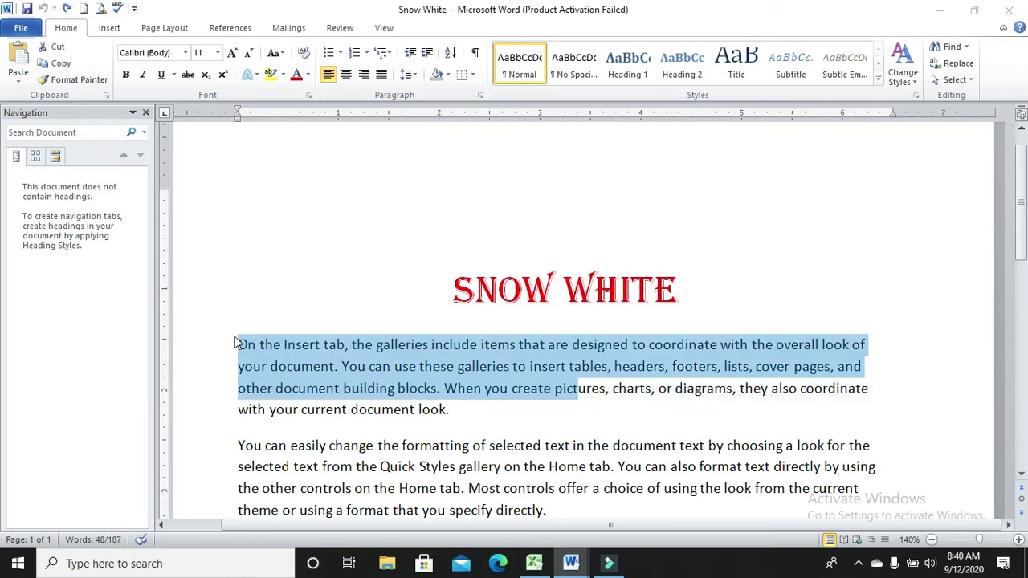
{"action": "key", "text": "shift+Left"}
{"action": "key", "text": "shift+Left"}
{"action": "key", "text": "shift+Left"}
{"action": "key", "text": "shift+Left"}
{"action": "key", "text": "shift+Left"}
{"action": "key", "text": "shift+Left"}
{"action": "key", "text": "shift+Left"}
{"action": "key", "text": "shift+Left"}
{"action": "key", "text": "shift+Left"}
{"action": "key", "text": "shift+Left"}
{"action": "key", "text": "shift+Left"}
{"action": "key", "text": "shift+Left"}
{"action": "key", "text": "shift+Left"}
{"action": "key", "text": "shift+Left"}
{"action": "key", "text": "shift+Left"}
{"action": "key", "text": "shift+Left"}
{"action": "key", "text": "shift+Left"}
{"action": "key", "text": "shift+Left"}
{"action": "key", "text": "shift+Left"}
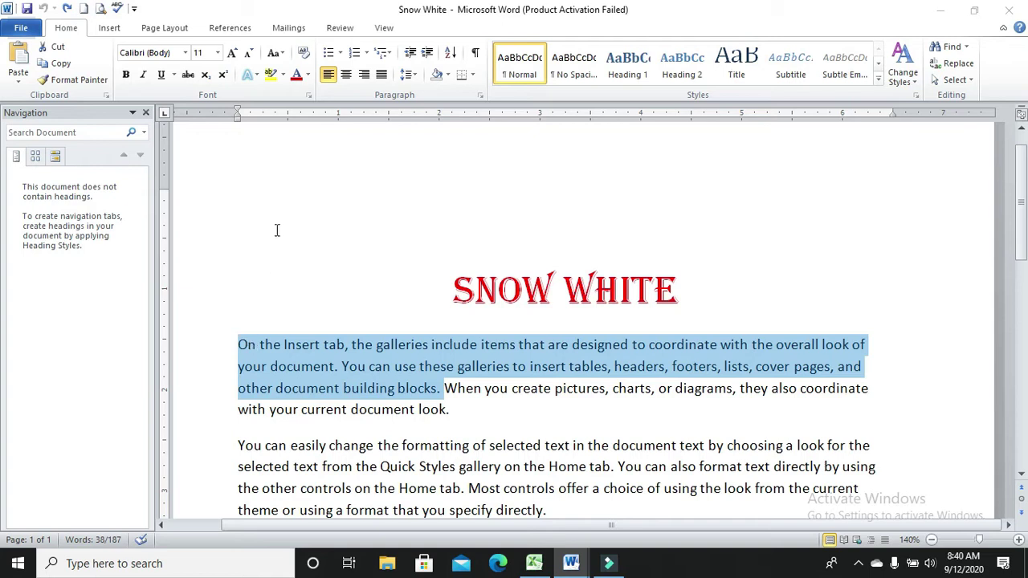
{"action": "left_click", "coordinate": [57, 64]}
{"action": "left_click", "coordinate": [297, 76]}
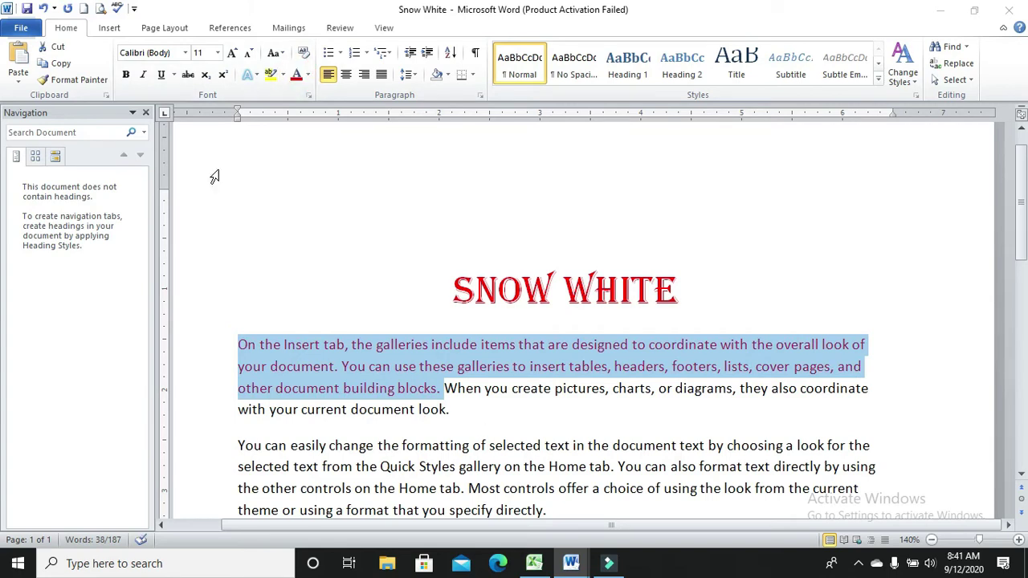
Copy the red text and paste it twice, as two separate paragraphs directly below the first paragraph
{"action": "left_click", "coordinate": [63, 63]}
{"action": "left_click", "coordinate": [454, 410]}
{"action": "key", "text": "Return"}
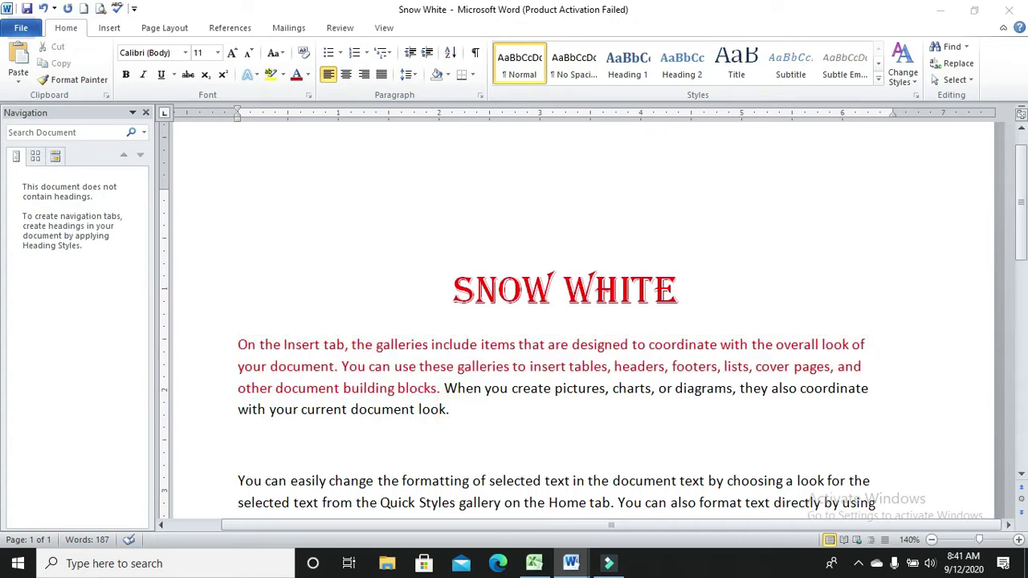
{"action": "key", "text": "ctrl+v"}
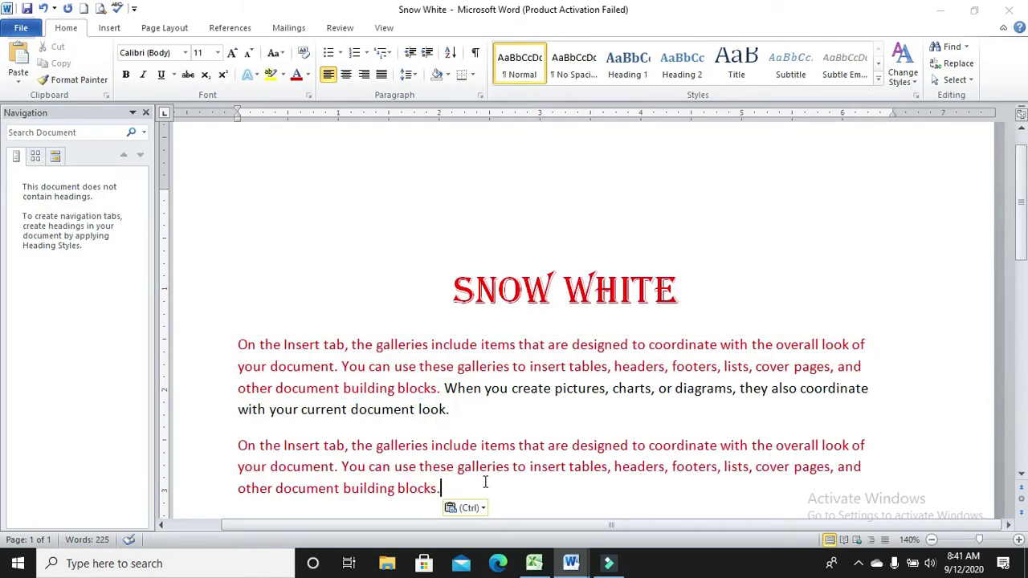
{"action": "key", "text": "Return"}
{"action": "key", "text": "ctrl+v"}
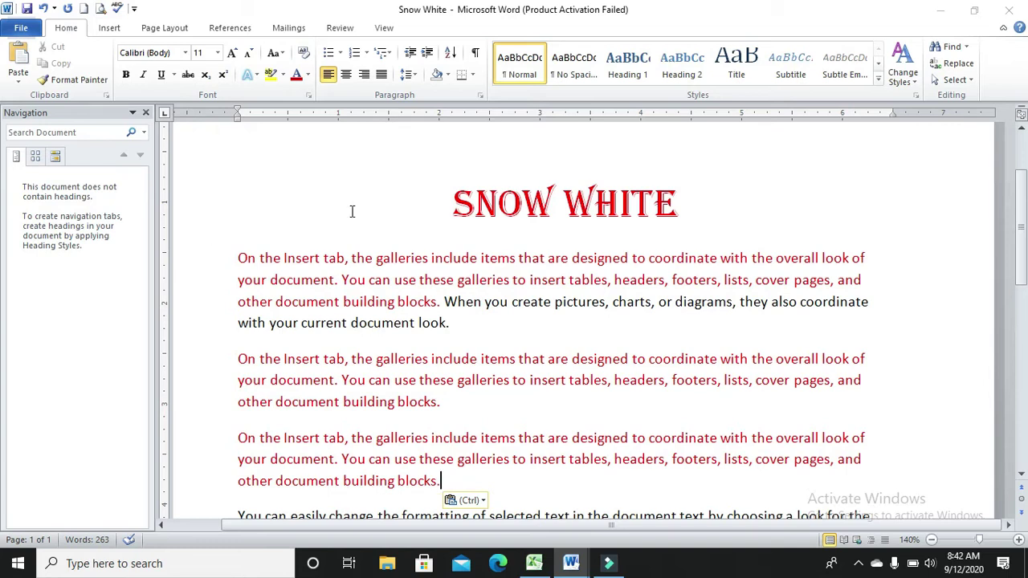
Cut "document look." from the end of the first paragraph
{"action": "left_click", "coordinate": [352, 321]}
{"action": "key", "text": "shift+Right"}
{"action": "key", "text": "shift+Right"}
{"action": "key", "text": "shift+Right"}
{"action": "key", "text": "shift+Right"}
{"action": "key", "text": "shift+Right"}
{"action": "key", "text": "shift+Right"}
{"action": "key", "text": "shift+Right"}
{"action": "key", "text": "shift+Right"}
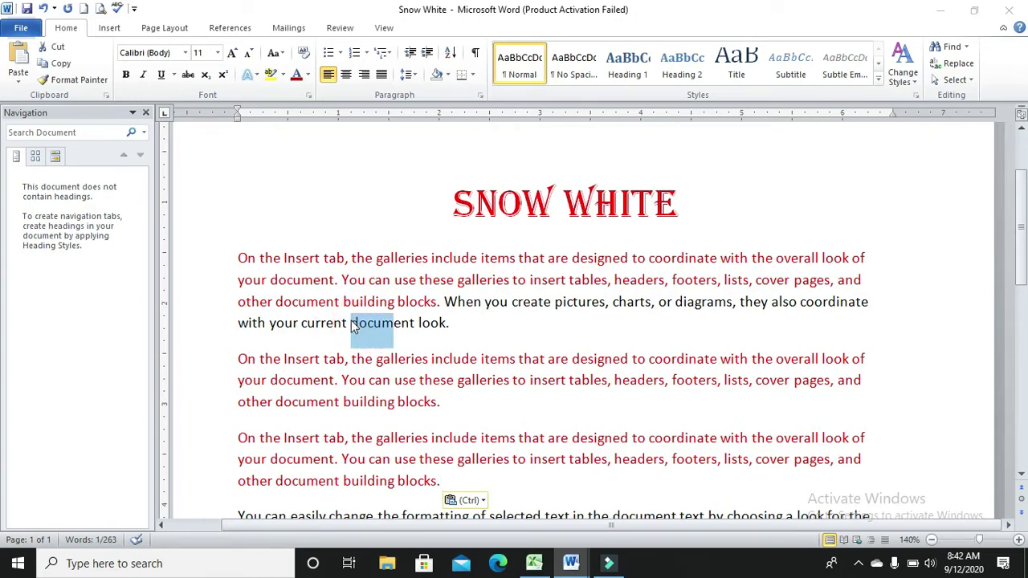
{"action": "key", "text": "shift+Right"}
{"action": "key", "text": "shift+Right"}
{"action": "key", "text": "shift+Right"}
{"action": "key", "text": "shift+Right"}
{"action": "key", "text": "shift+Right"}
{"action": "key", "text": "shift+Right"}
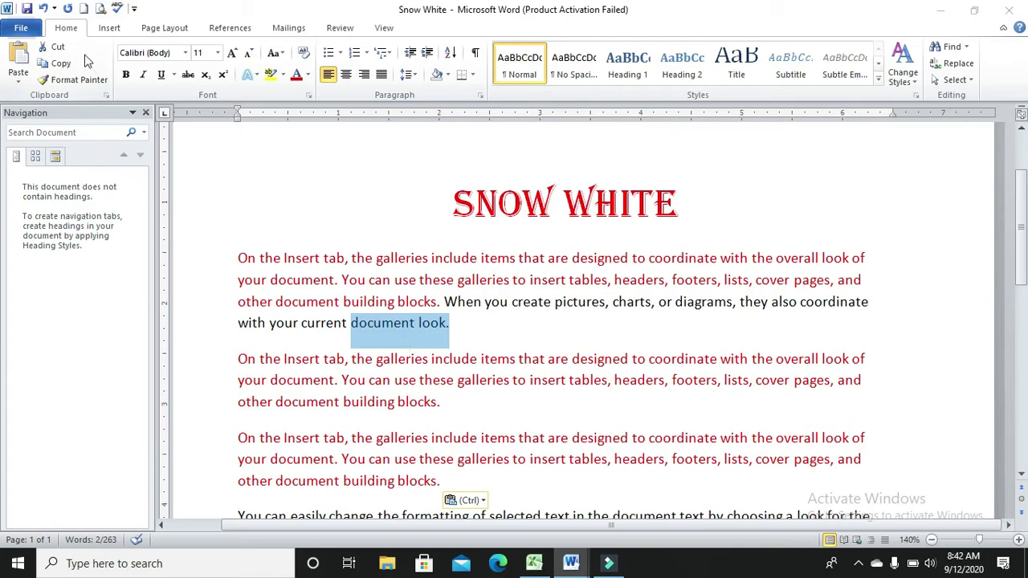
{"action": "left_click", "coordinate": [57, 48]}
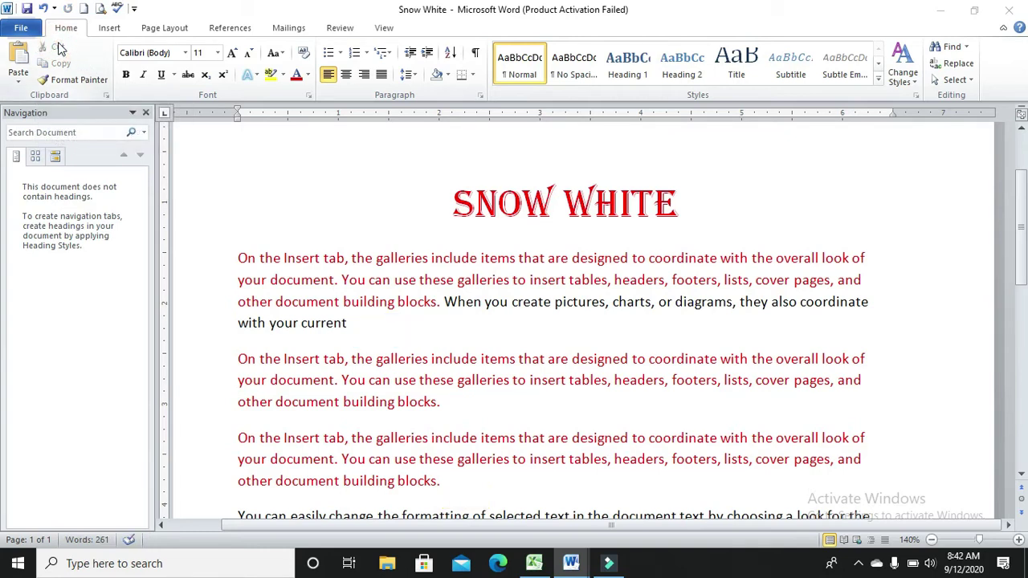
Paste the cut text at the end of each of the two copied red paragraphs
{"action": "left_click", "coordinate": [443, 402]}
{"action": "left_click", "coordinate": [20, 55]}
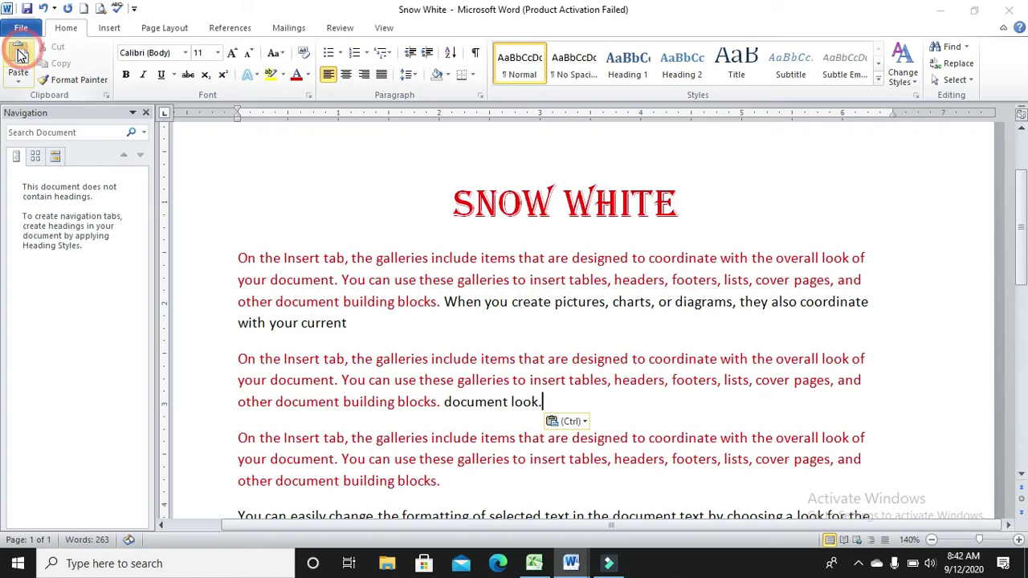
{"action": "left_click", "coordinate": [452, 484]}
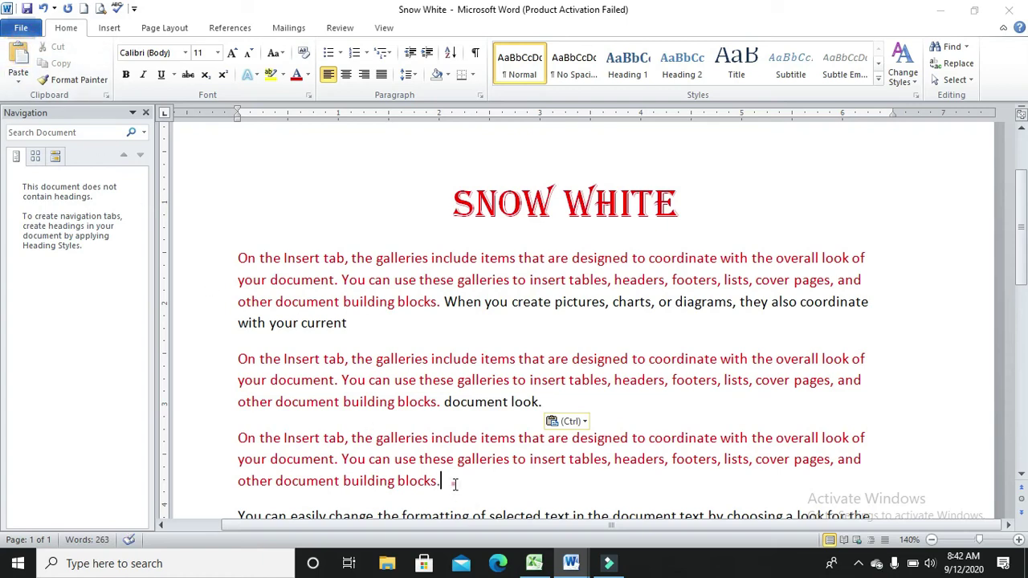
{"action": "left_click", "coordinate": [20, 56]}
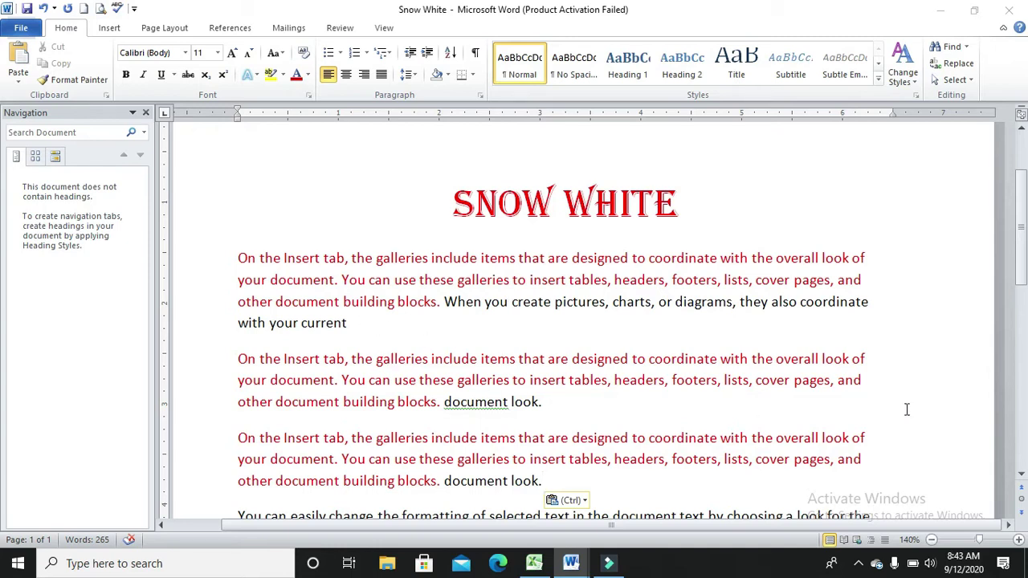
Copy the SNOW WHITE title and paste it after "with your current" at the end of the first paragraph
{"action": "left_click_drag", "start_coordinate": [1021, 281], "coordinate": [1024, 233]}
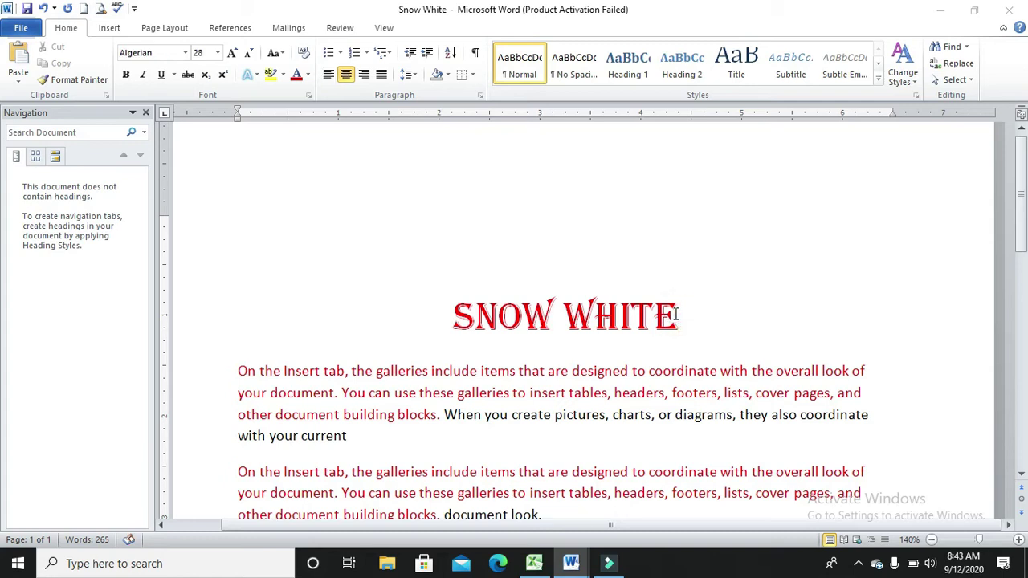
{"action": "triple_click", "coordinate": [714, 334]}
{"action": "key", "text": "ctrl+c"}
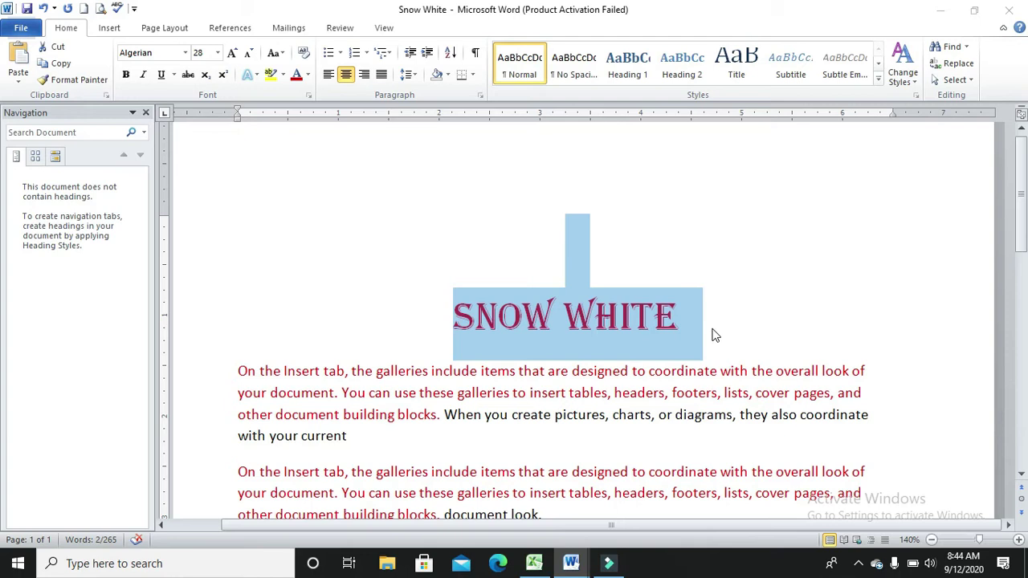
{"action": "left_click", "coordinate": [420, 435]}
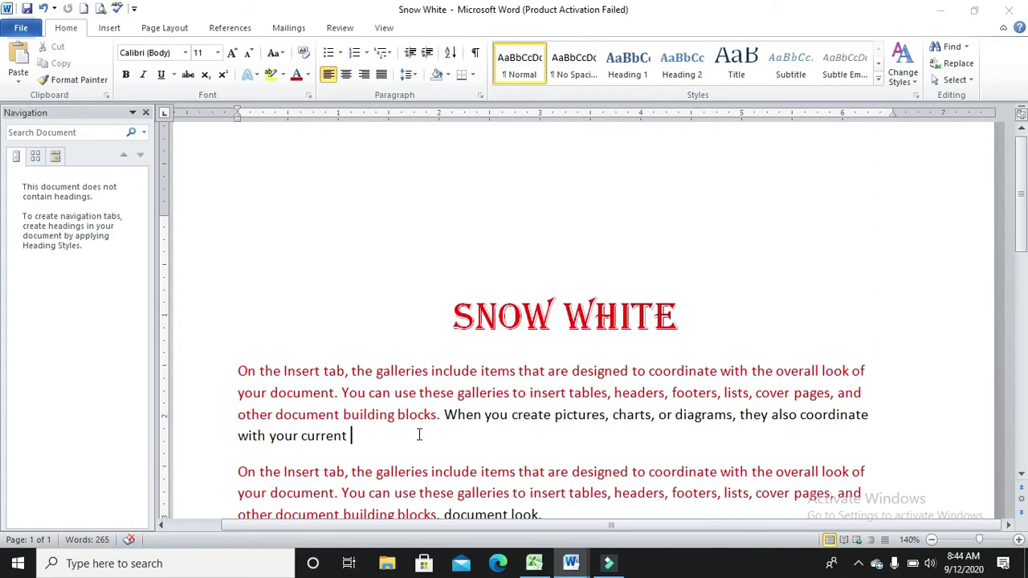
{"action": "key", "text": "ctrl+v"}
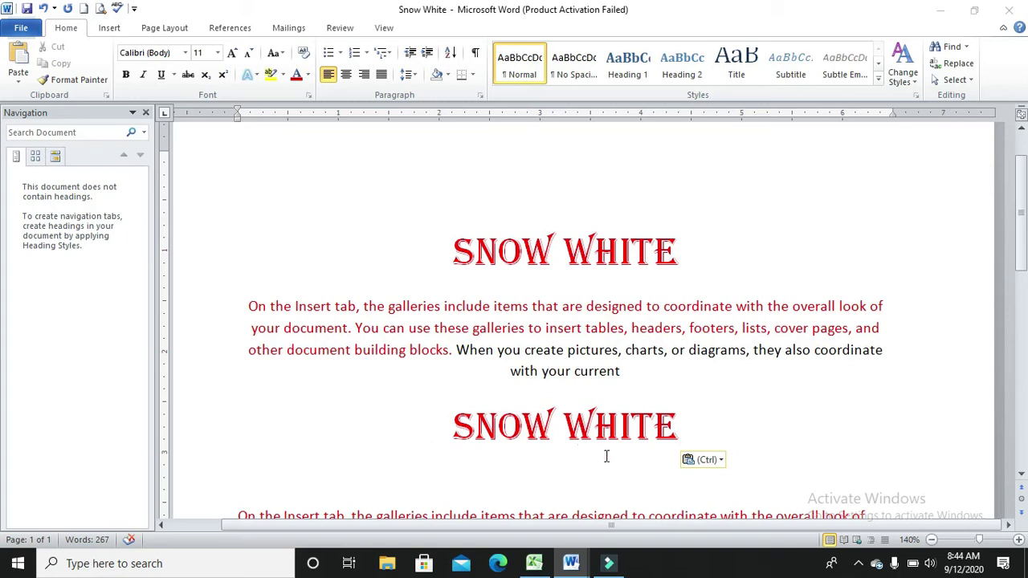
Change the font colour of the pasted SNOW WHITE heading to dark blue
{"action": "left_click", "coordinate": [681, 425]}
{"action": "key", "text": "shift+Left"}
{"action": "key", "text": "shift+Left"}
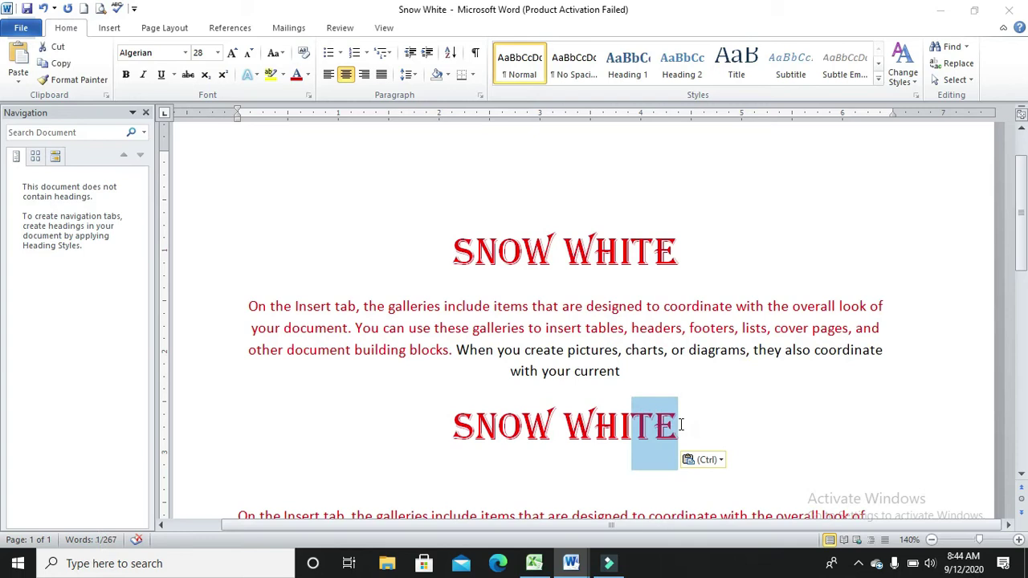
{"action": "key", "text": "shift+Left"}
{"action": "key", "text": "shift+Left"}
{"action": "key", "text": "shift+Left"}
{"action": "key", "text": "shift+Left"}
{"action": "key", "text": "shift+Left"}
{"action": "key", "text": "shift+Left"}
{"action": "key", "text": "shift+Left"}
{"action": "key", "text": "shift+Left"}
{"action": "key", "text": "ctrl+c"}
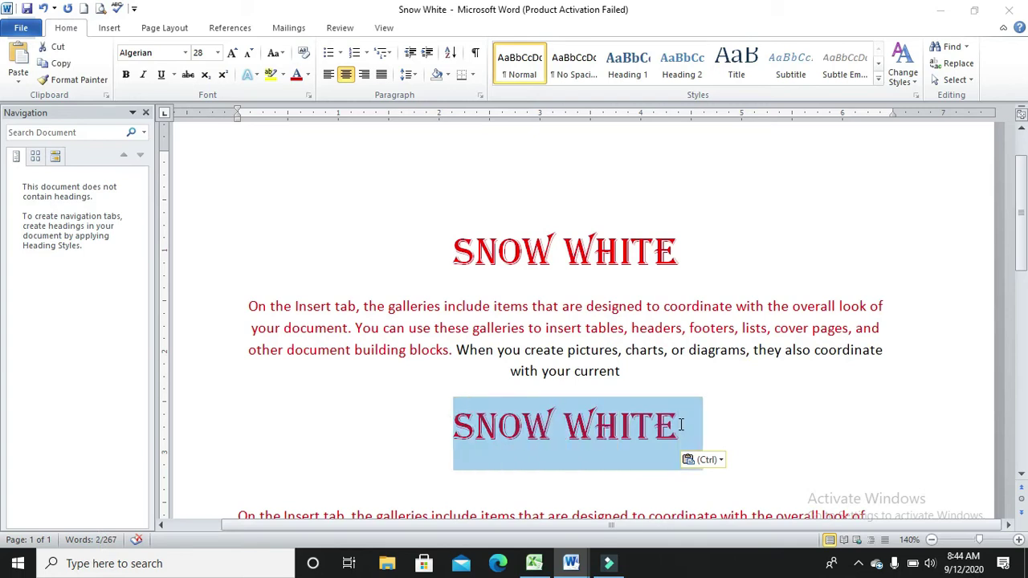
{"action": "left_click", "coordinate": [310, 73]}
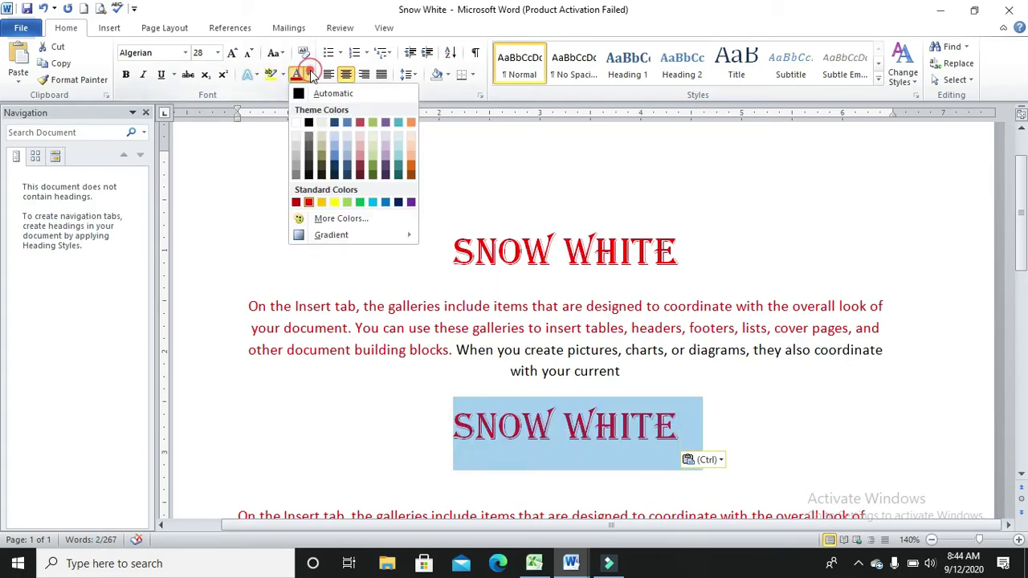
{"action": "left_click", "coordinate": [334, 173]}
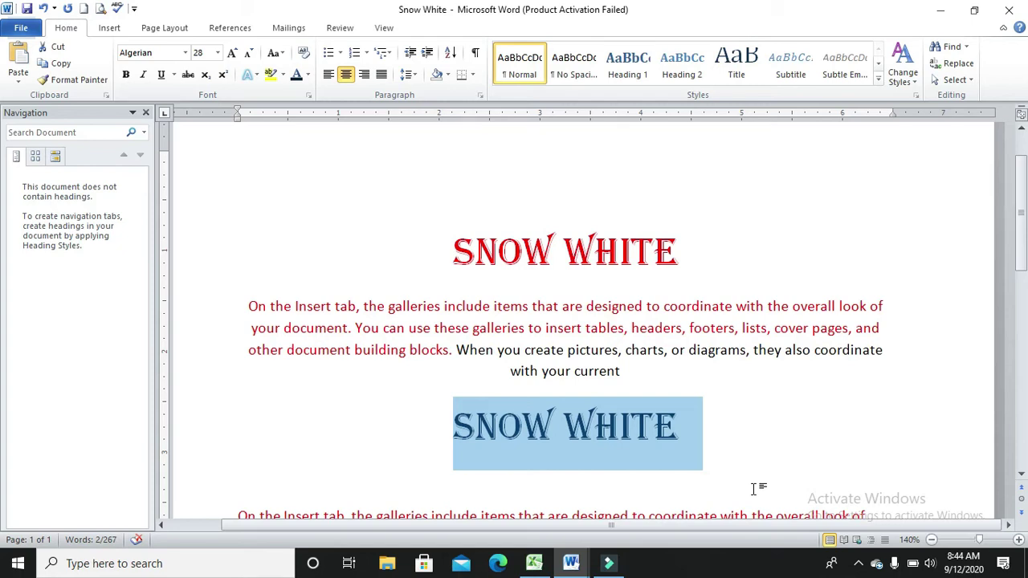
Move the dark blue SNOW WHITE heading to a new line below the second paragraph, after "document look."
{"action": "key", "text": "Delete"}
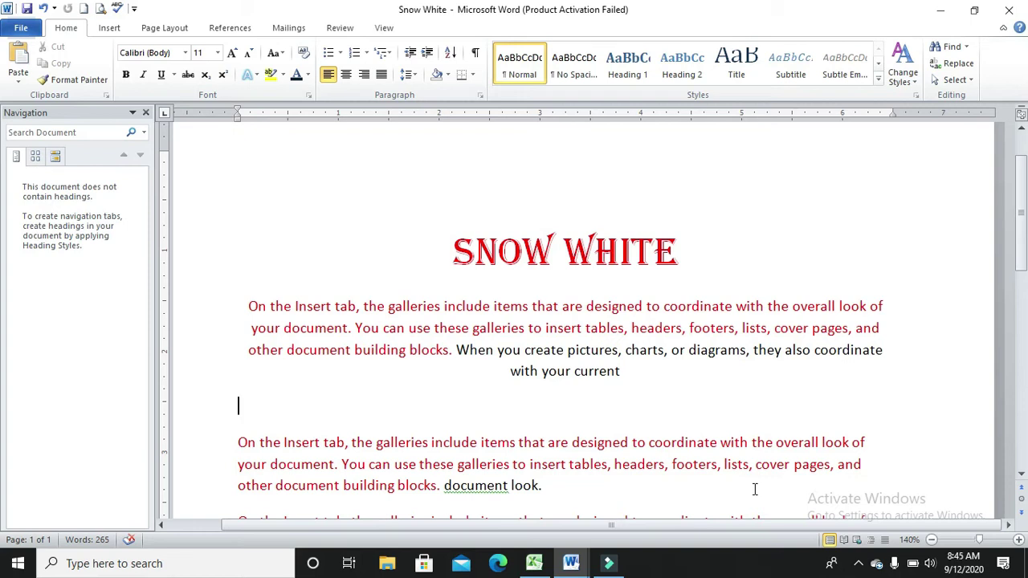
{"action": "left_click", "coordinate": [574, 480]}
{"action": "key", "text": "Return"}
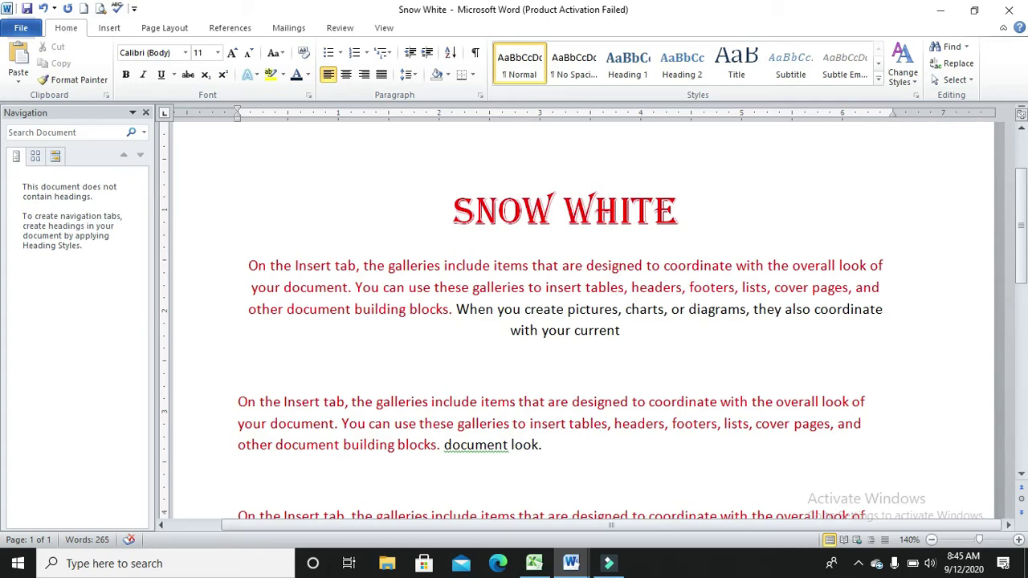
{"action": "key", "text": "ctrl+v"}
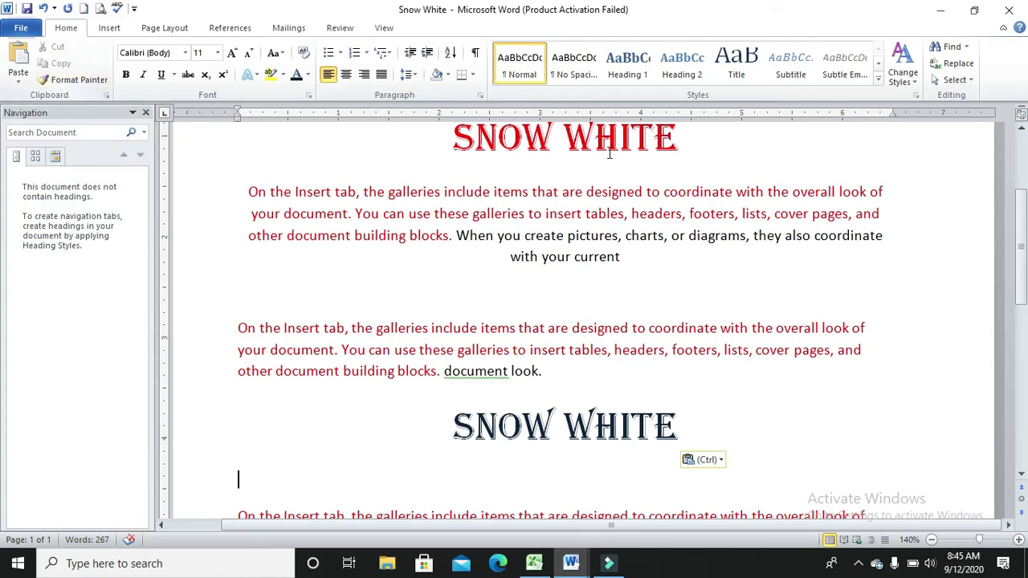
Apply the red SNOW WHITE title's formatting to the dark blue SNOW WHITE heading with Format Painter
{"action": "left_click", "coordinate": [1022, 128]}
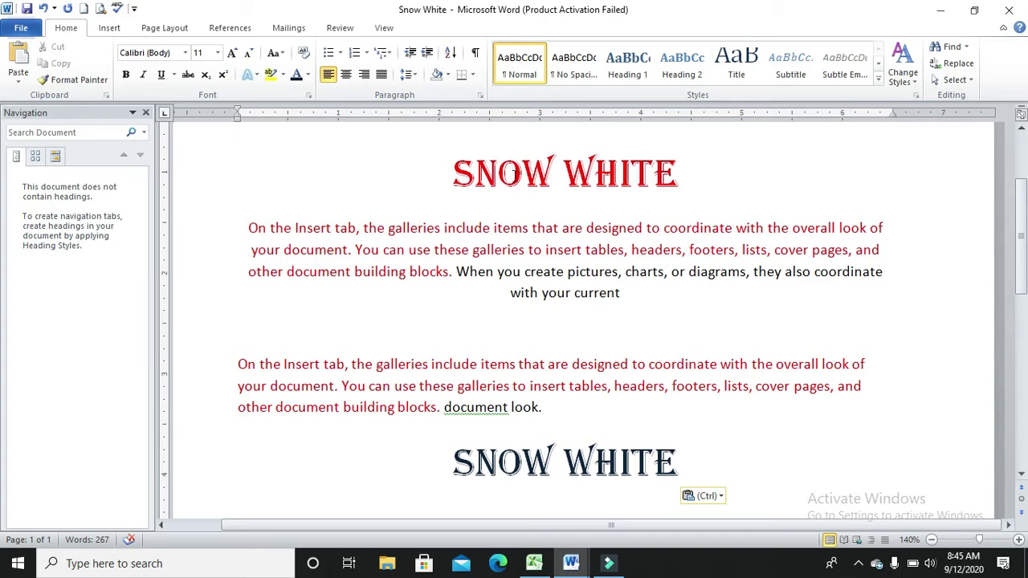
{"action": "left_click", "coordinate": [527, 188]}
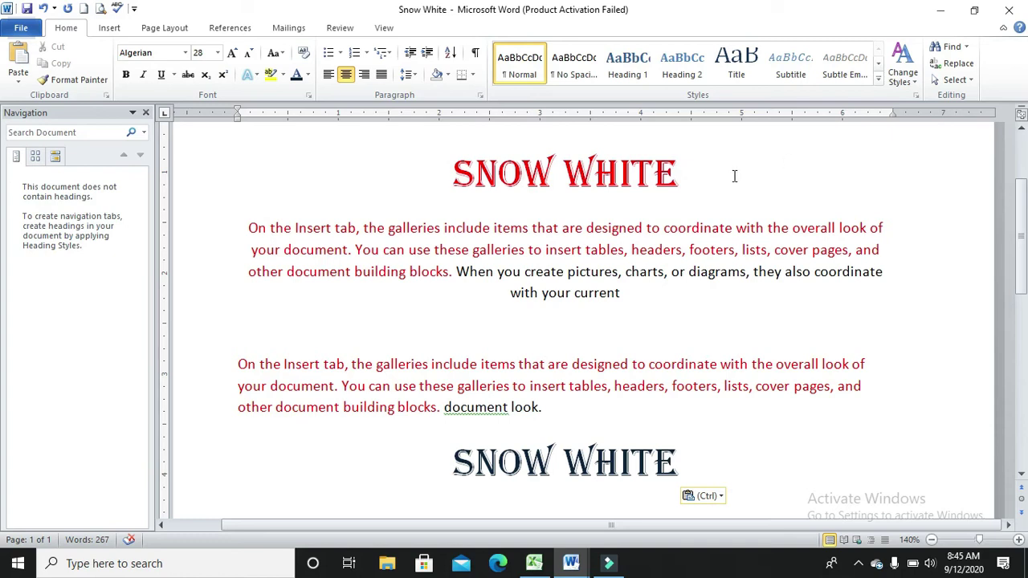
{"action": "left_click", "coordinate": [679, 181]}
{"action": "key", "text": "shift+Left"}
{"action": "key", "text": "shift+Left"}
{"action": "key", "text": "shift+Left"}
{"action": "key", "text": "shift+Left"}
{"action": "key", "text": "shift+Left"}
{"action": "key", "text": "shift+Left"}
{"action": "key", "text": "shift+Left"}
{"action": "key", "text": "shift+Left"}
{"action": "key", "text": "shift+Left"}
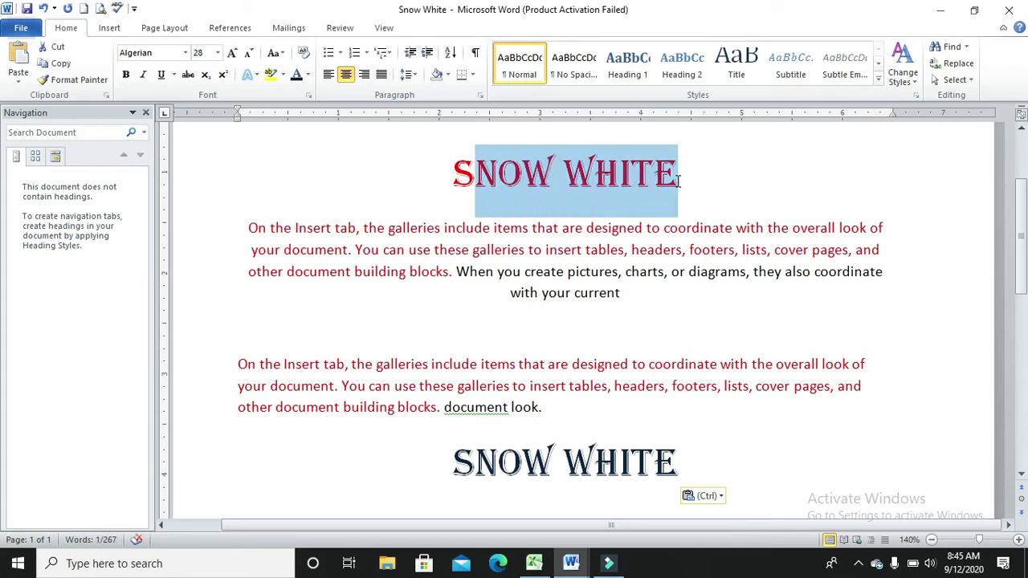
{"action": "triple_click", "coordinate": [680, 180]}
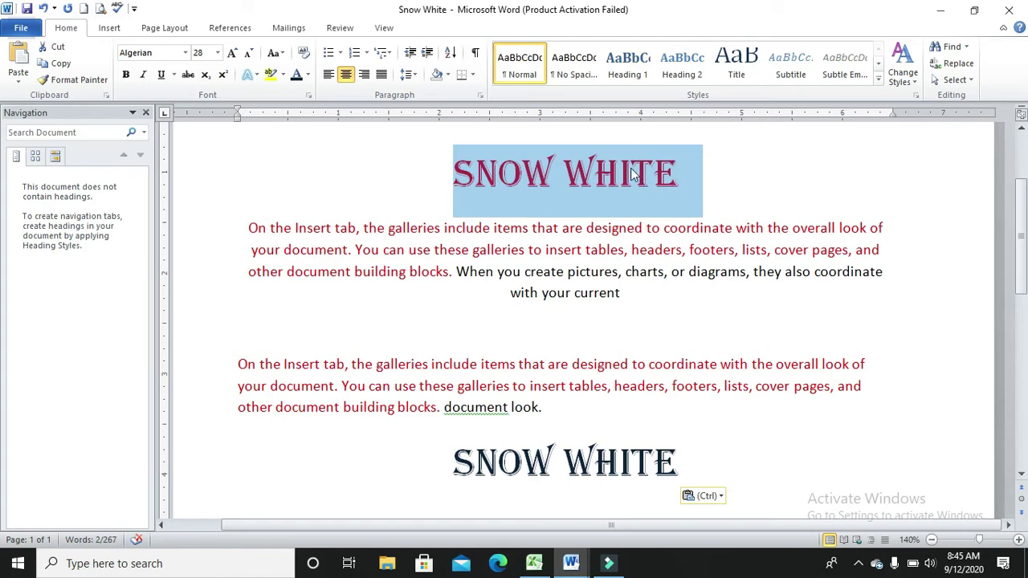
{"action": "left_click", "coordinate": [78, 81]}
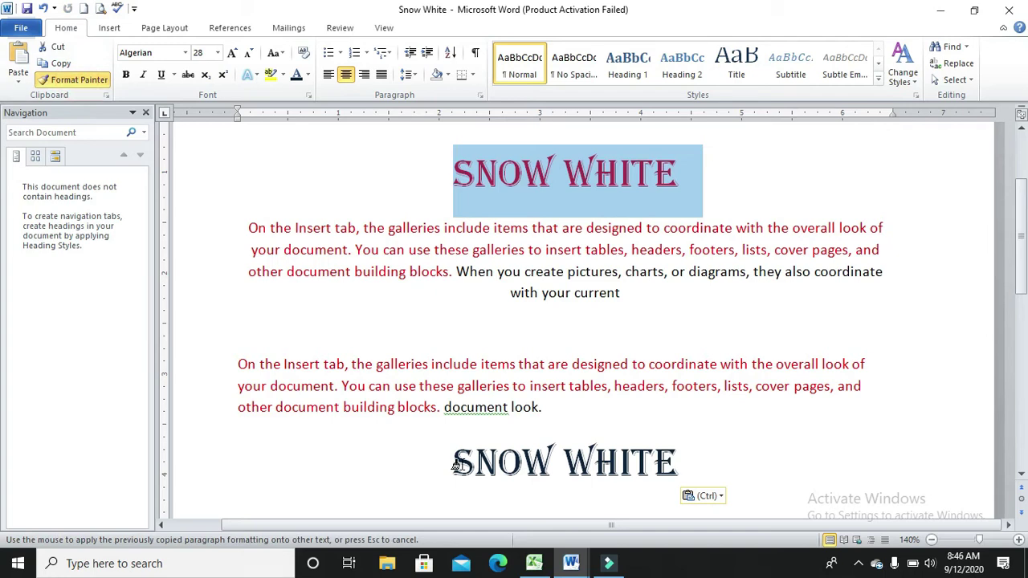
{"action": "left_click_drag", "start_coordinate": [455, 464], "coordinate": [676, 462]}
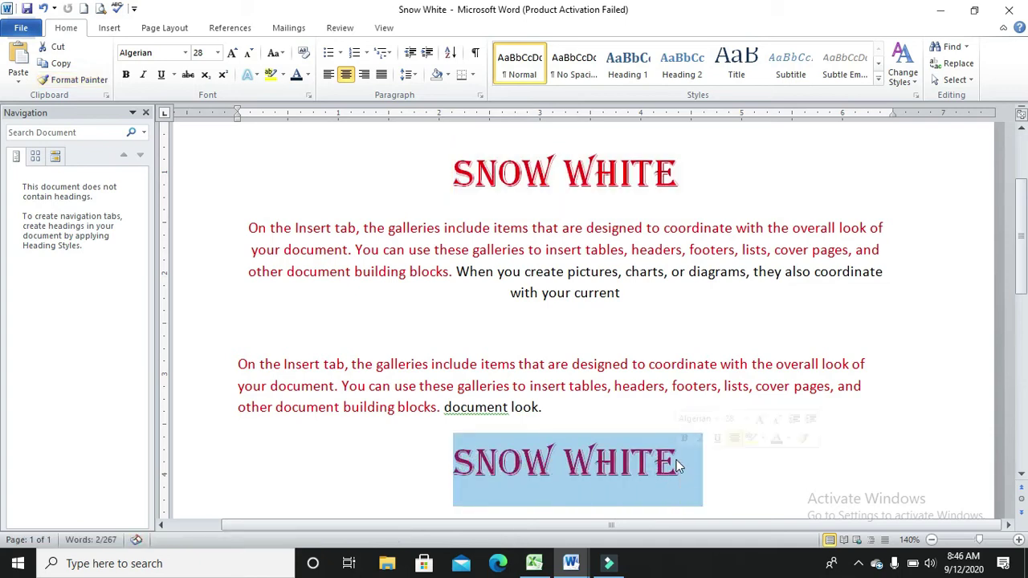
{"action": "left_click", "coordinate": [733, 458]}
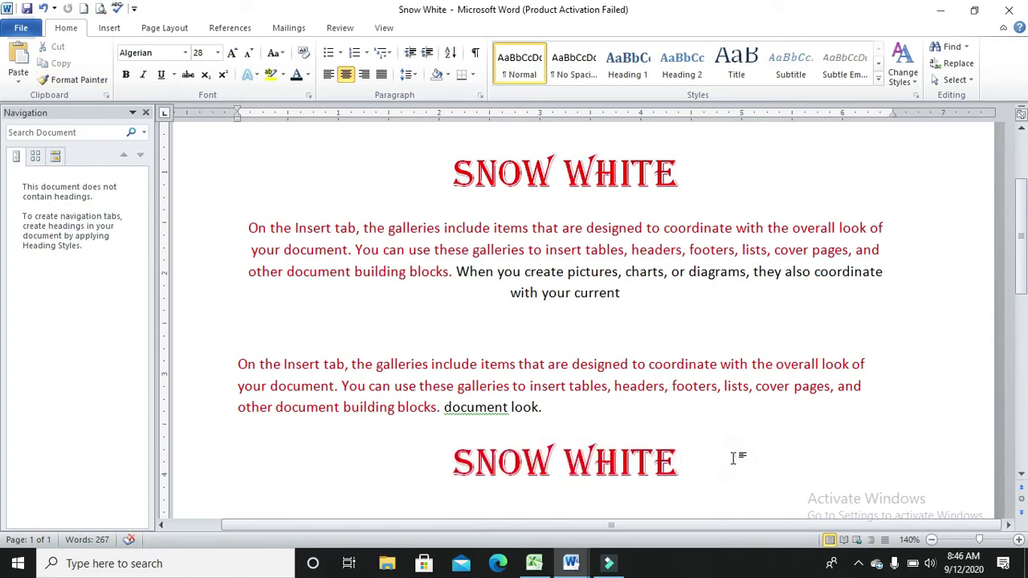
Apply the dark blue heading's formatting to "with your current" in the first paragraph with Format Painter
{"action": "left_click", "coordinate": [511, 293]}
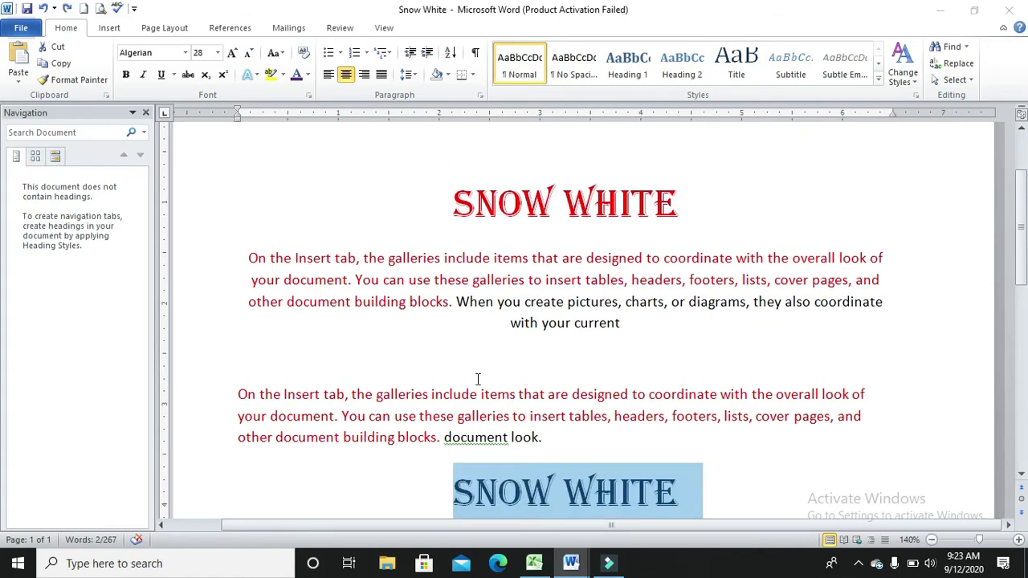
{"action": "left_click", "coordinate": [90, 80]}
{"action": "left_click_drag", "start_coordinate": [511, 323], "coordinate": [606, 325]}
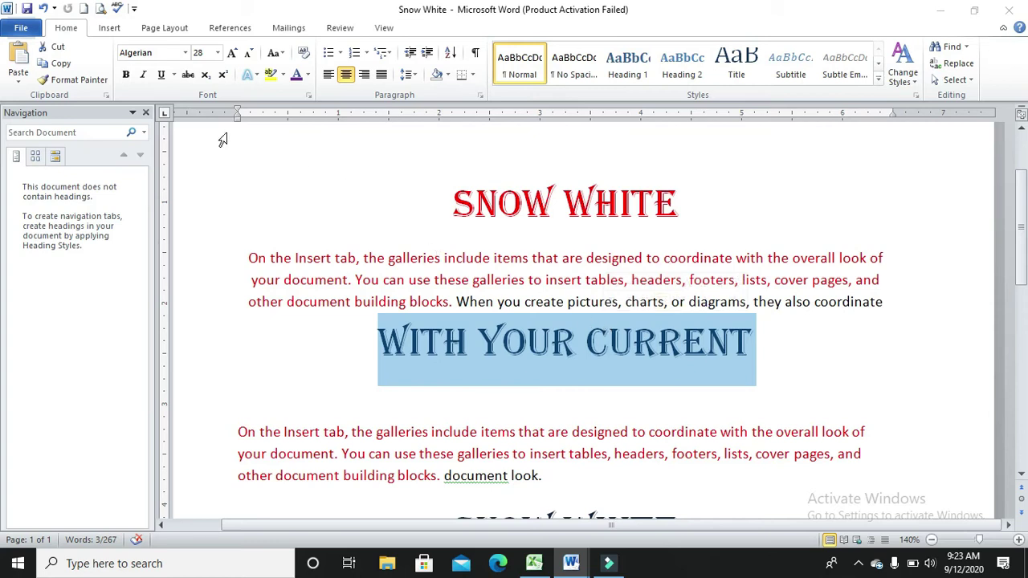
Keep Format Painter on for repeated use and apply the "with your current" formatting to "You can easily change the formatting"
{"action": "left_click", "coordinate": [77, 83]}
{"action": "left_click", "coordinate": [76, 82]}
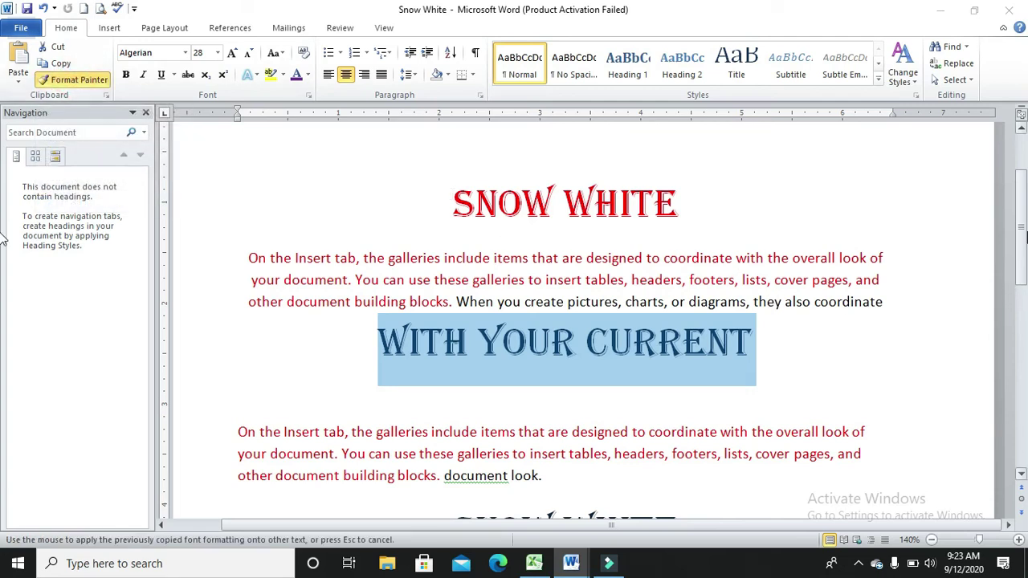
{"action": "scroll", "coordinate": [1022, 245], "scroll_direction": "down", "scroll_amount": 5}
{"action": "left_click_drag", "start_coordinate": [240, 213], "coordinate": [424, 213]}
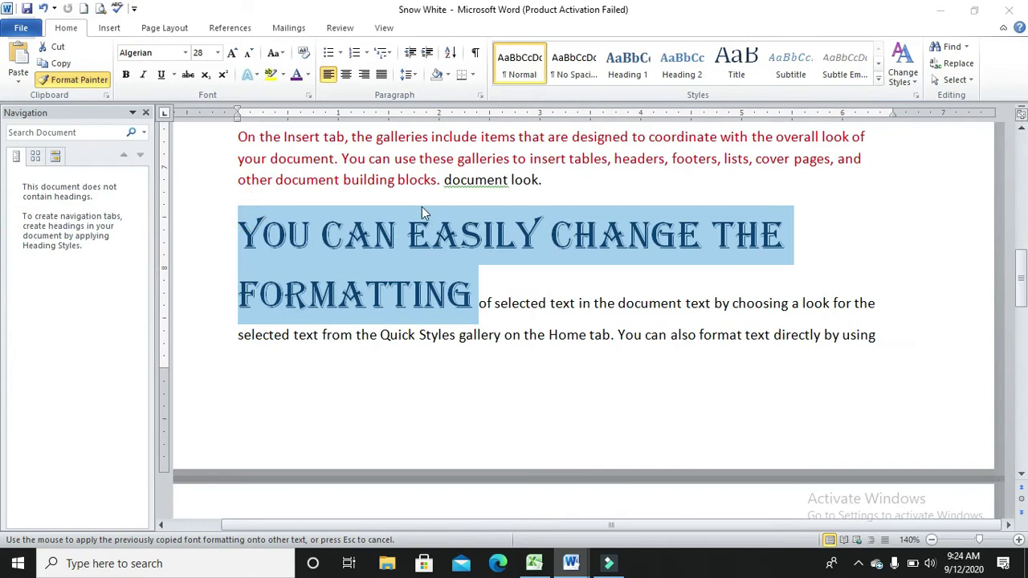
Apply the copied Format Painter formatting to the passage starting at "Home tab" and to "by choosing a look for the"
{"action": "left_click_drag", "start_coordinate": [549, 335], "coordinate": [755, 336]}
{"action": "mouse_move", "coordinate": [715, 303]}
{"action": "left_mouse_down"}
{"action": "mouse_move", "coordinate": [819, 299]}
{"action": "mouse_move", "coordinate": [865, 310]}
{"action": "left_mouse_up"}
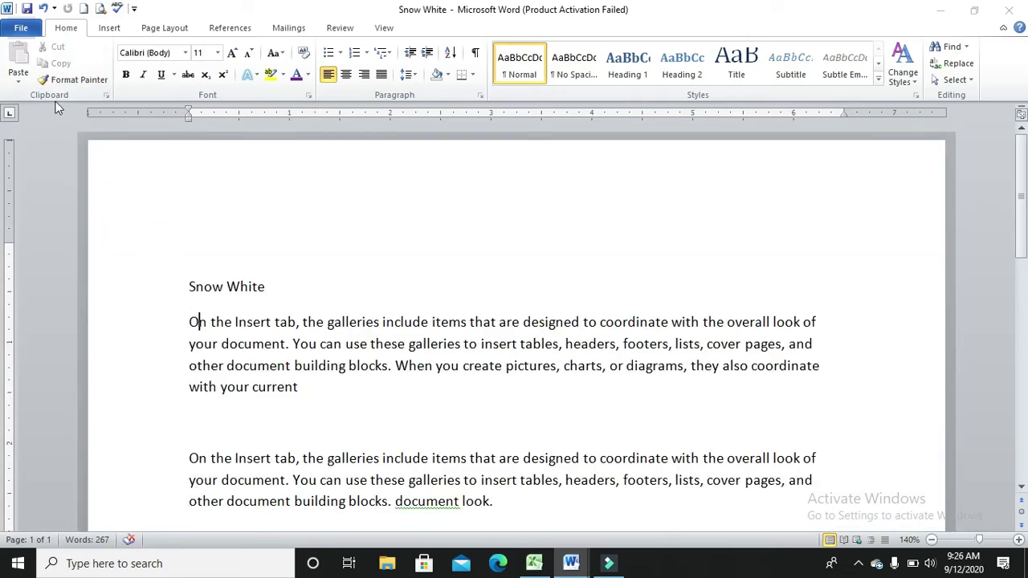
Collect items in the Clipboard pane: copy "document" and cut "blocks" from the first paragraph, and cut "galleries" from the second
{"action": "left_click", "coordinate": [106, 96]}
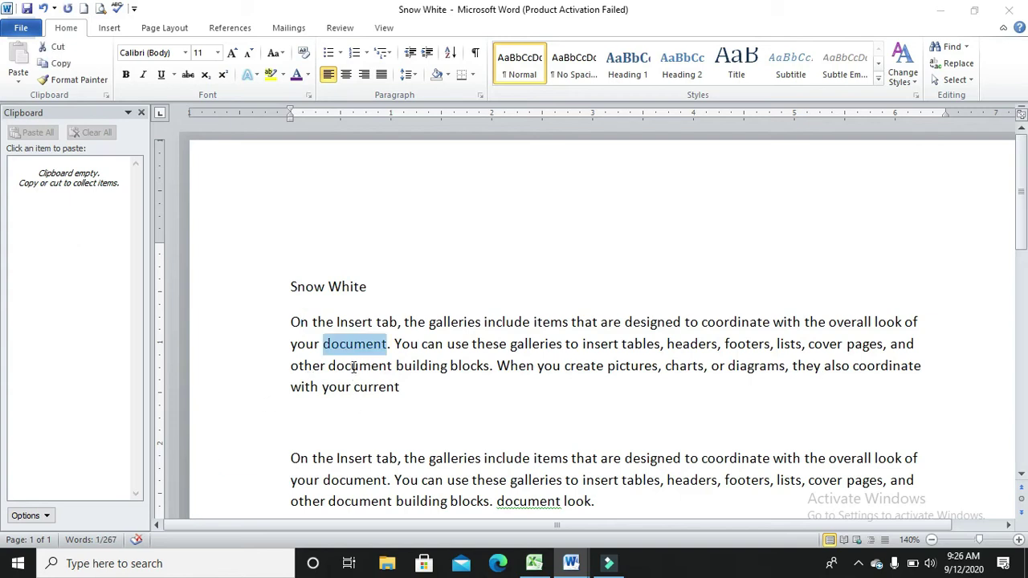
{"action": "left_click", "coordinate": [61, 65]}
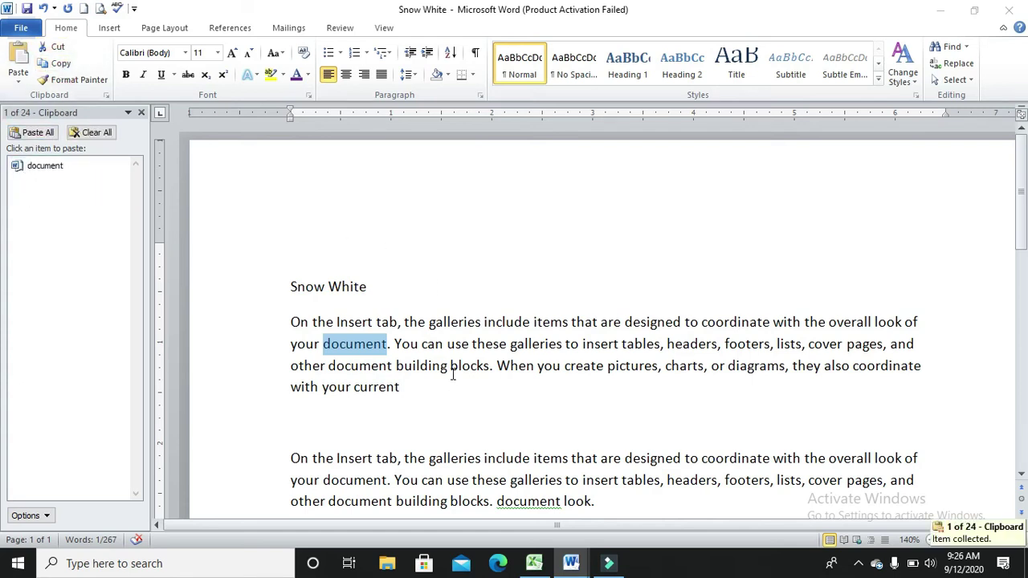
{"action": "left_click_drag", "start_coordinate": [451, 365], "coordinate": [489, 367]}
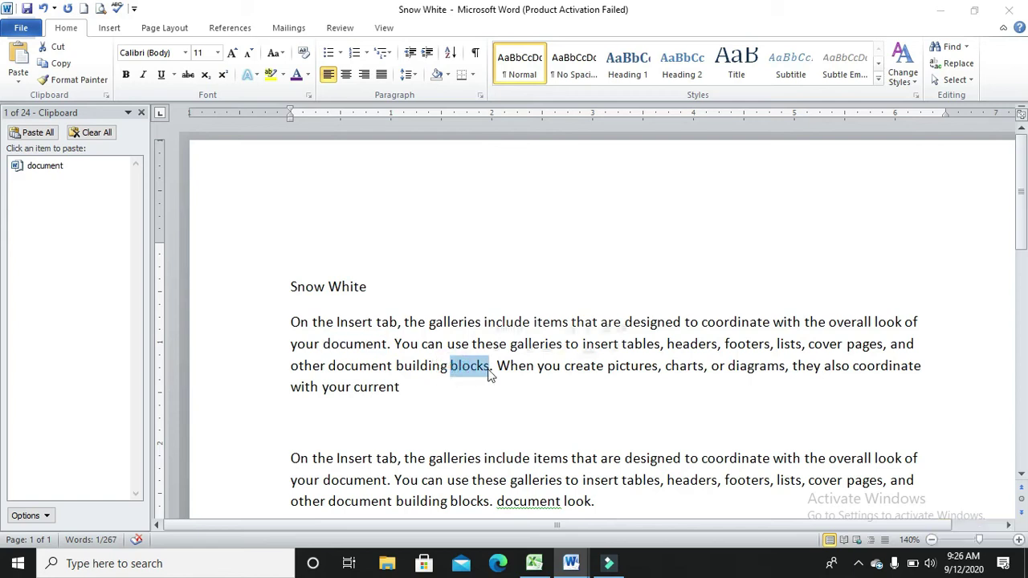
{"action": "left_click", "coordinate": [50, 46]}
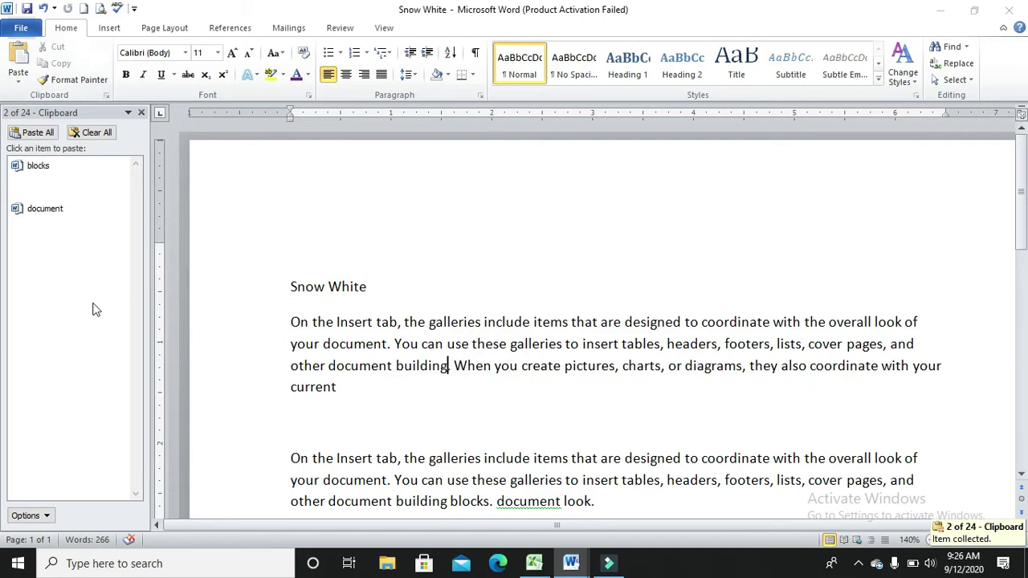
{"action": "left_click_drag", "start_coordinate": [430, 458], "coordinate": [479, 458]}
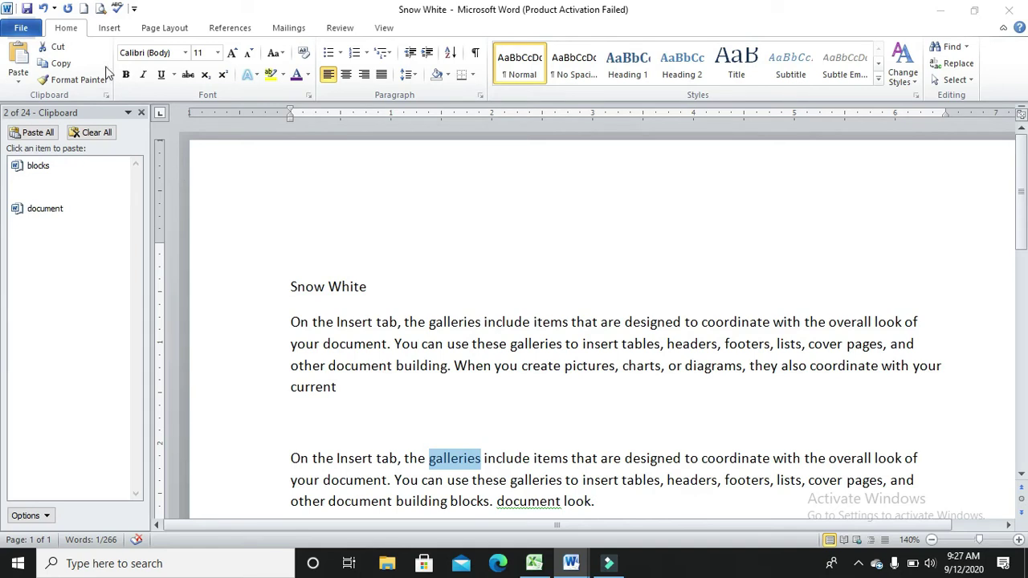
{"action": "left_click", "coordinate": [56, 46]}
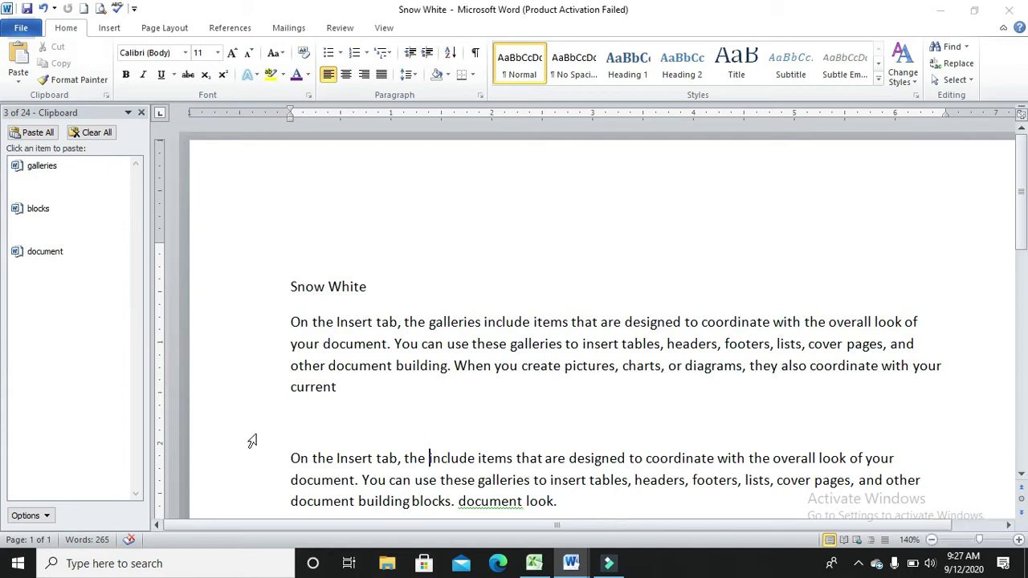
Paste the collected items below each other: "document" after "current" in the first paragraph, then "blocks" and "galleries" on new lines
{"action": "left_click", "coordinate": [387, 393]}
{"action": "left_click", "coordinate": [45, 253]}
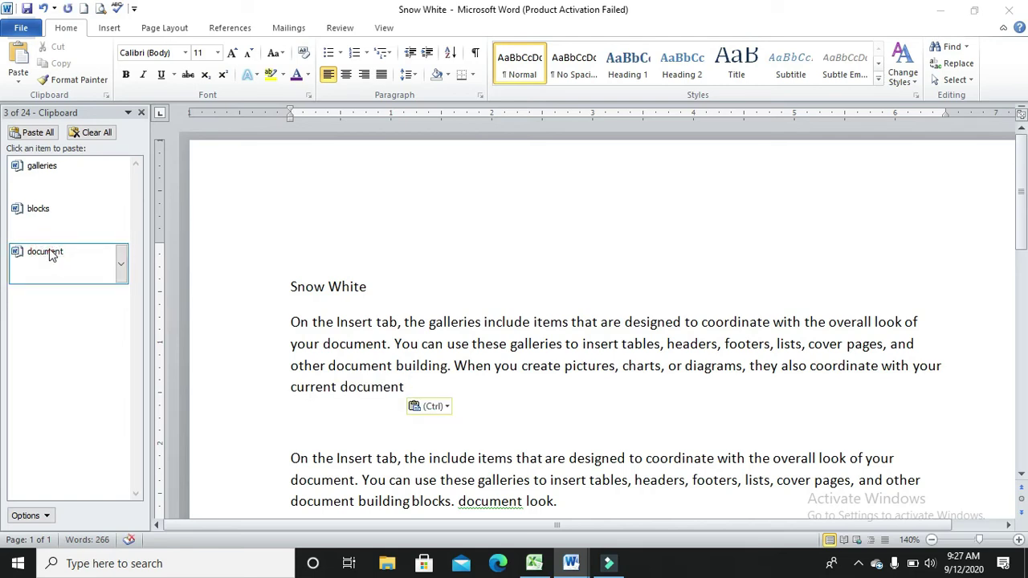
{"action": "key", "text": "Return"}
{"action": "left_click", "coordinate": [43, 215]}
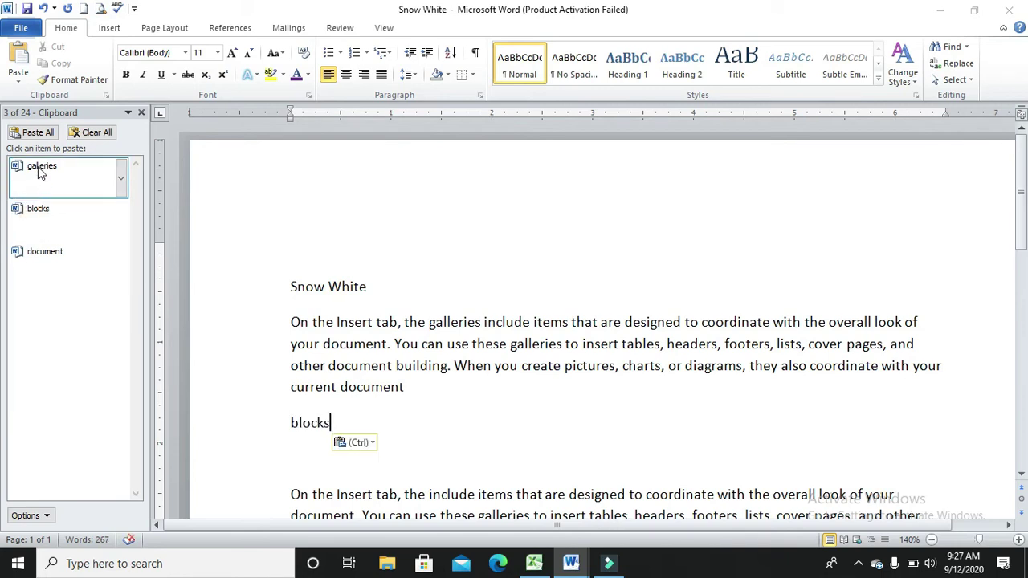
{"action": "key", "text": "Return"}
{"action": "left_click", "coordinate": [40, 170]}
{"action": "left_click", "coordinate": [40, 171]}
{"action": "left_click", "coordinate": [452, 430]}
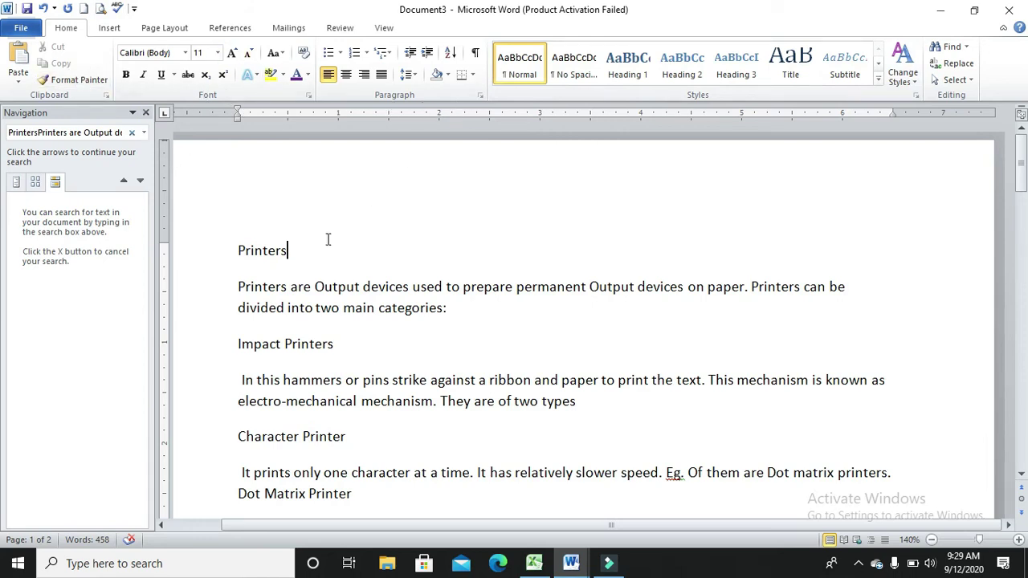
Select the "Printers" title in Document3 character by character, from its end back to its first letter
{"action": "key", "text": "shift+Home"}
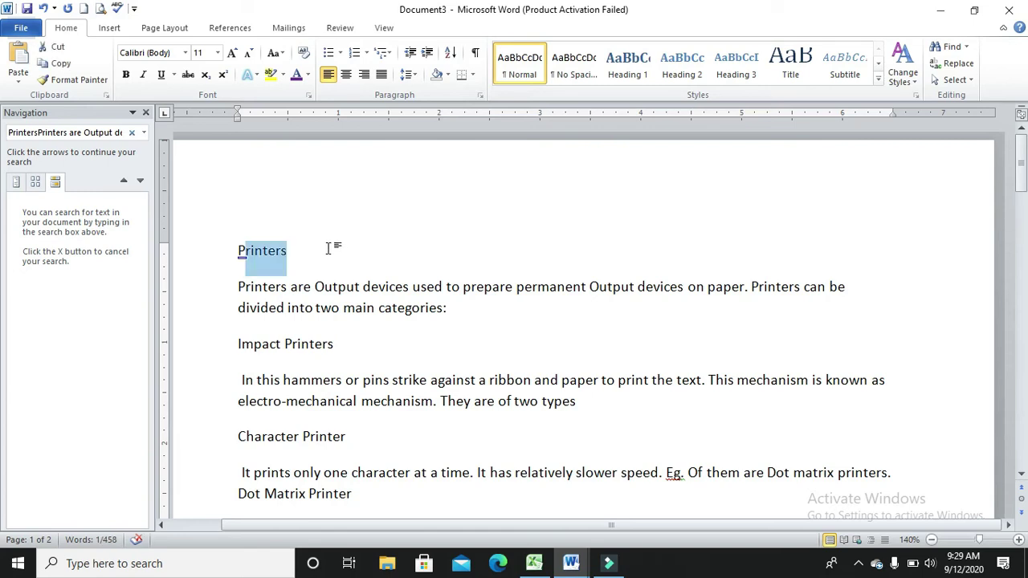
{"action": "left_click", "coordinate": [332, 252]}
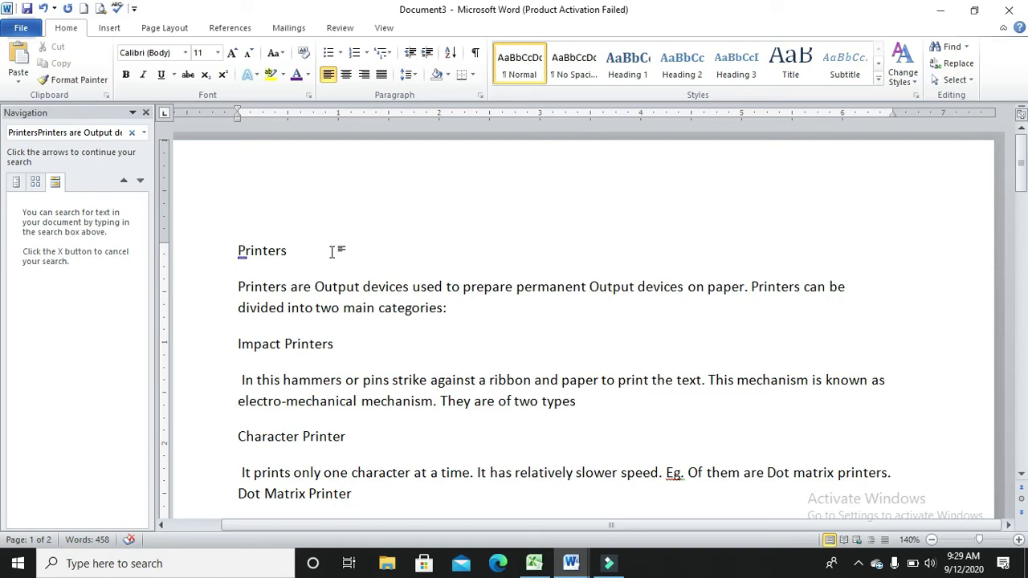
{"action": "key", "text": "shift+Left"}
{"action": "key", "text": "shift+Left"}
{"action": "key", "text": "shift+Left"}
{"action": "key", "text": "shift+Left"}
{"action": "key", "text": "shift+Left"}
{"action": "key", "text": "shift+Left"}
{"action": "key", "text": "shift+Left"}
{"action": "key", "text": "shift+Left"}
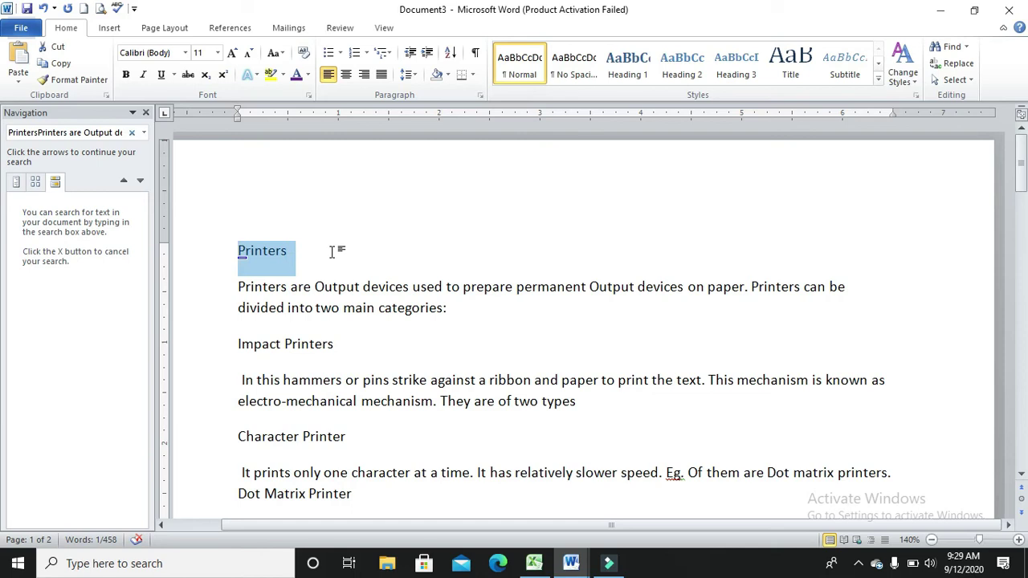
{"action": "double_click", "coordinate": [328, 239]}
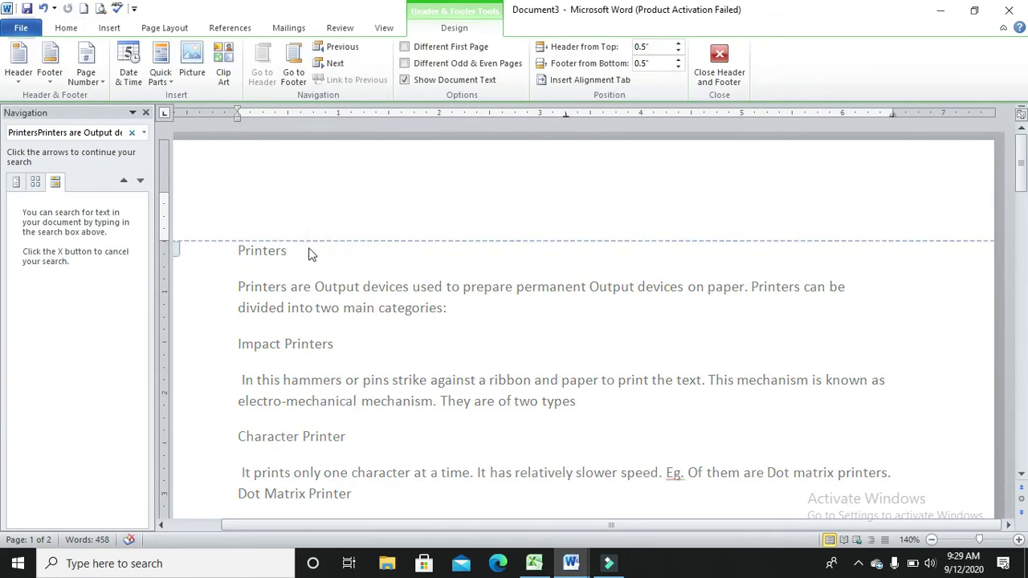
{"action": "left_click", "coordinate": [299, 249]}
{"action": "left_click", "coordinate": [217, 268]}
Set the "Printers" title to font size 16 and the Cooper Black font
{"action": "double_click", "coordinate": [268, 253]}
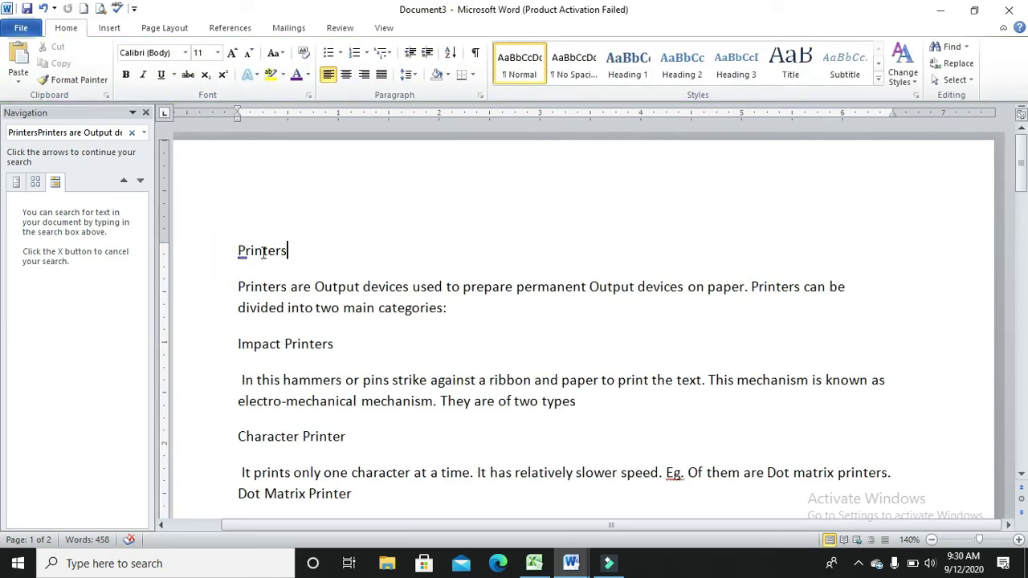
{"action": "double_click", "coordinate": [261, 253]}
{"action": "left_click", "coordinate": [260, 253]}
{"action": "double_click", "coordinate": [259, 253]}
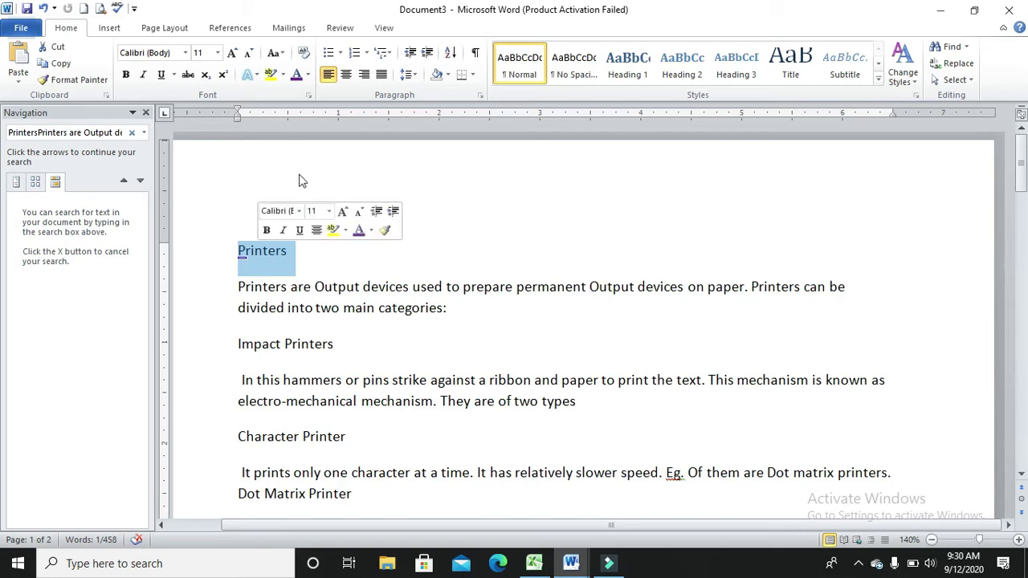
{"action": "left_click", "coordinate": [218, 53]}
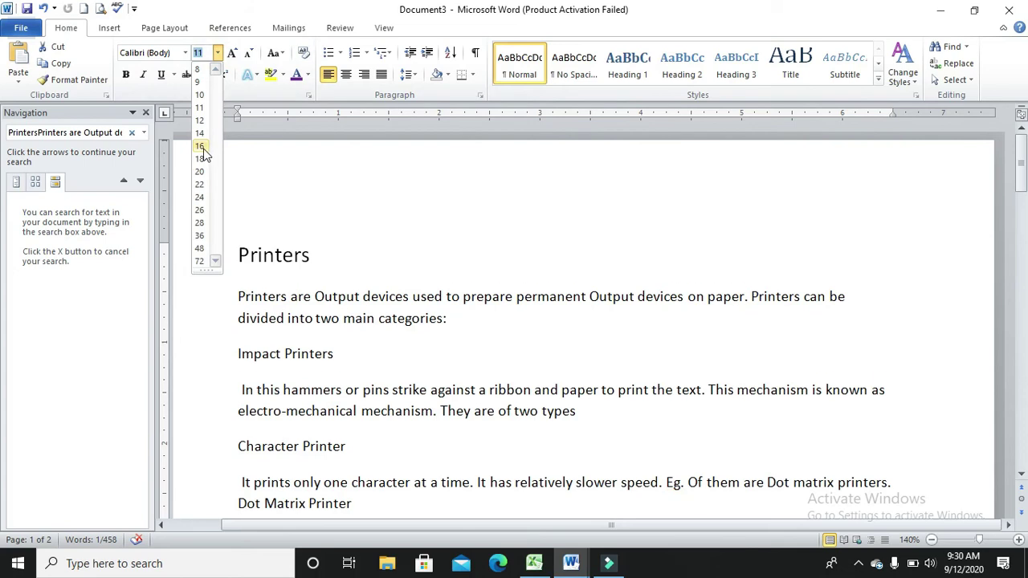
{"action": "left_click", "coordinate": [203, 147]}
{"action": "left_click", "coordinate": [184, 53]}
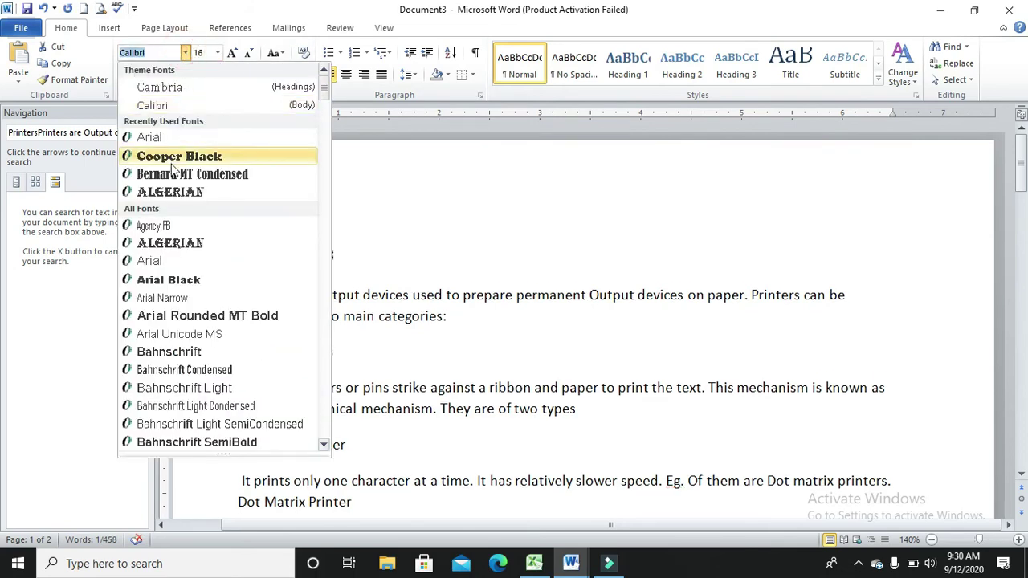
{"action": "left_click", "coordinate": [172, 160]}
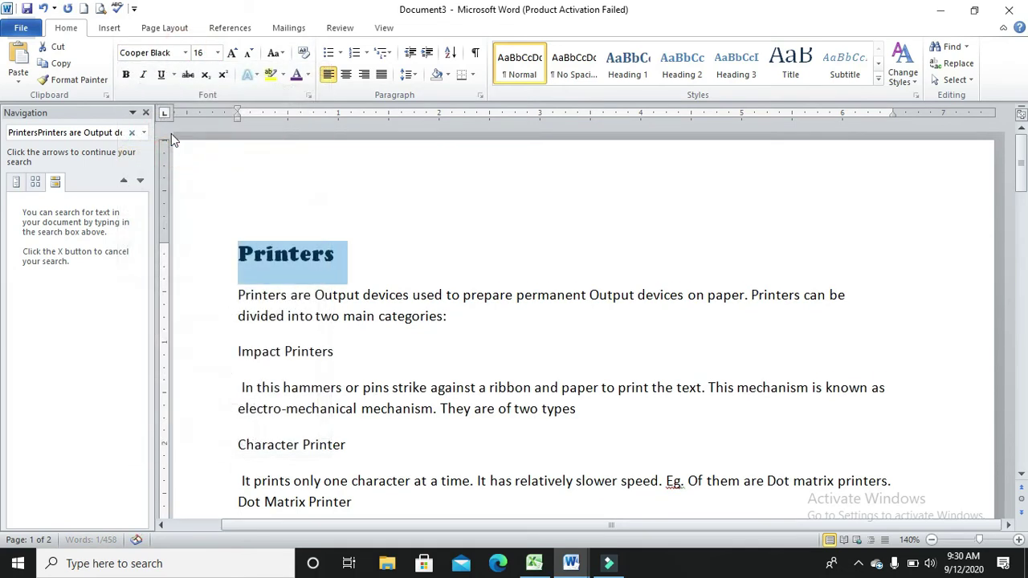
Make the "Printers" title bold and underlined
{"action": "left_click", "coordinate": [126, 76]}
{"action": "left_click", "coordinate": [143, 75]}
{"action": "left_click", "coordinate": [161, 75]}
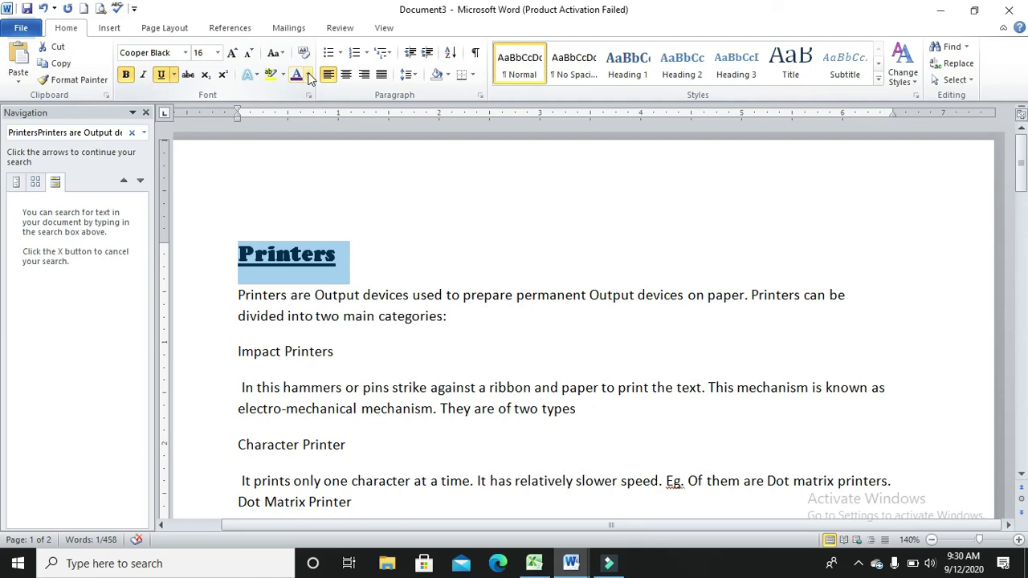
Colour the "Printers" title red and centre it on the page
{"action": "left_click", "coordinate": [307, 75]}
{"action": "left_click", "coordinate": [309, 203]}
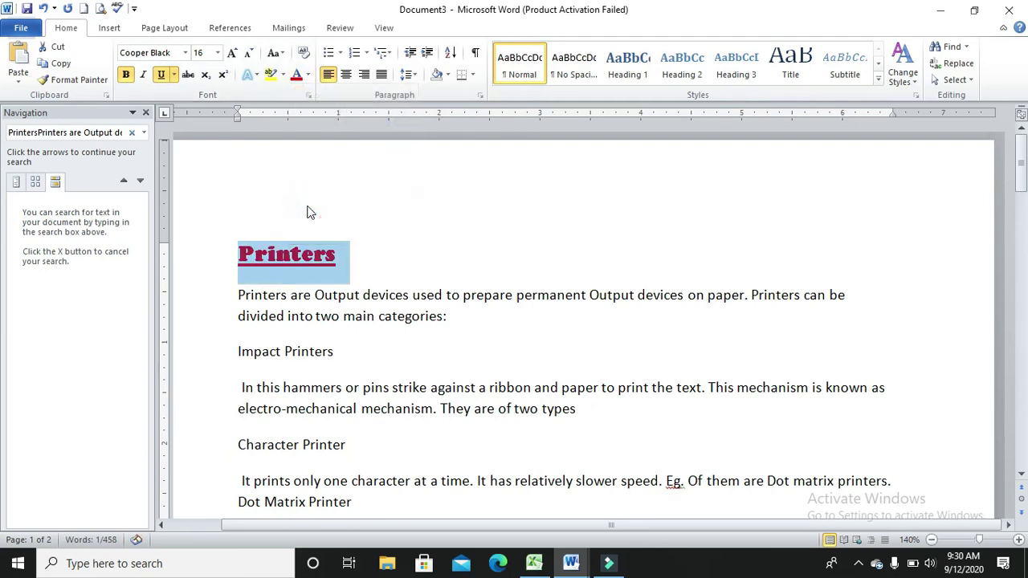
{"action": "left_click", "coordinate": [346, 76]}
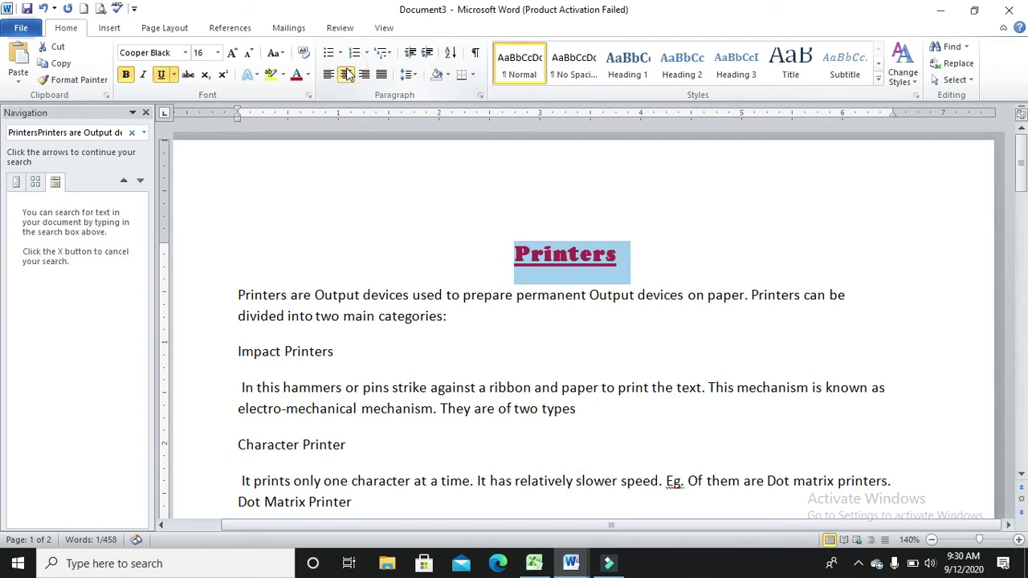
{"action": "left_click", "coordinate": [388, 251]}
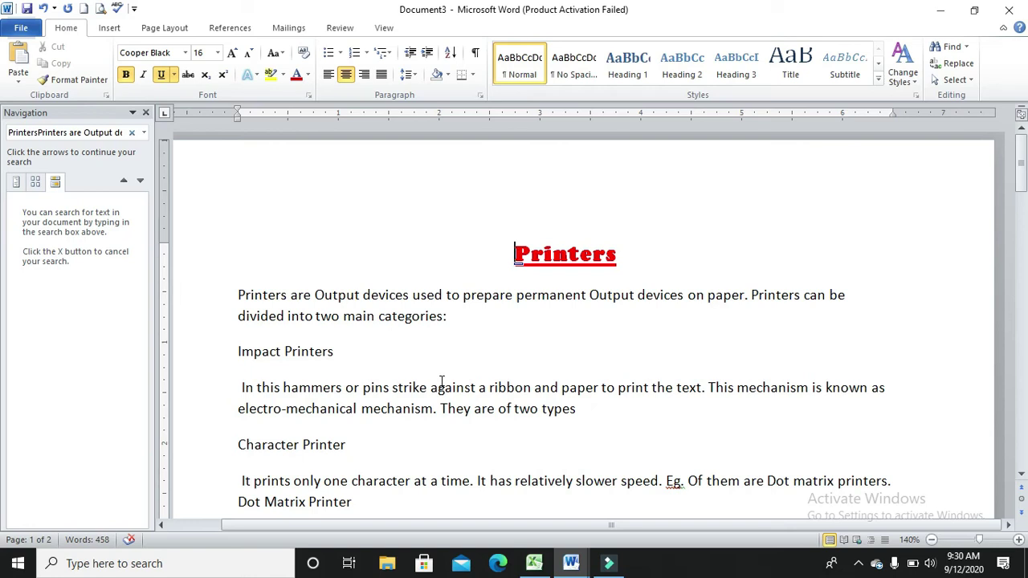
Clear all formatting from the "Printers" title
{"action": "triple_click", "coordinate": [381, 244]}
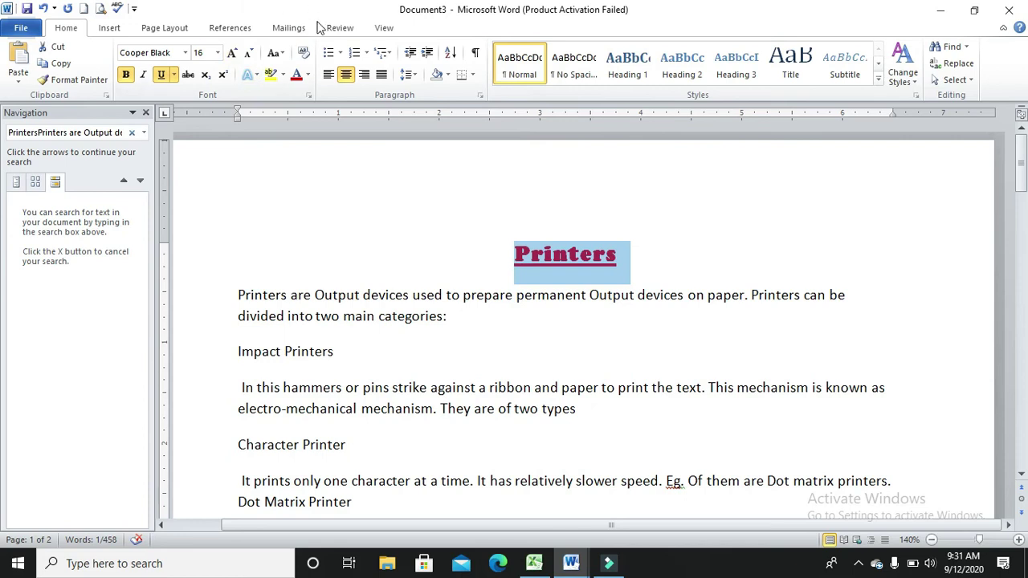
{"action": "left_click", "coordinate": [304, 53]}
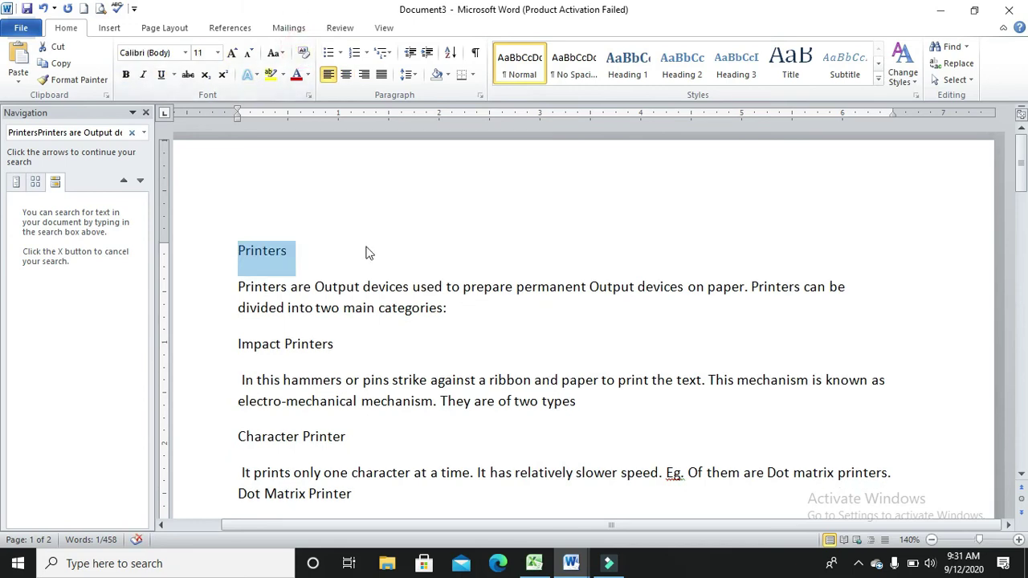
{"action": "left_click", "coordinate": [542, 197]}
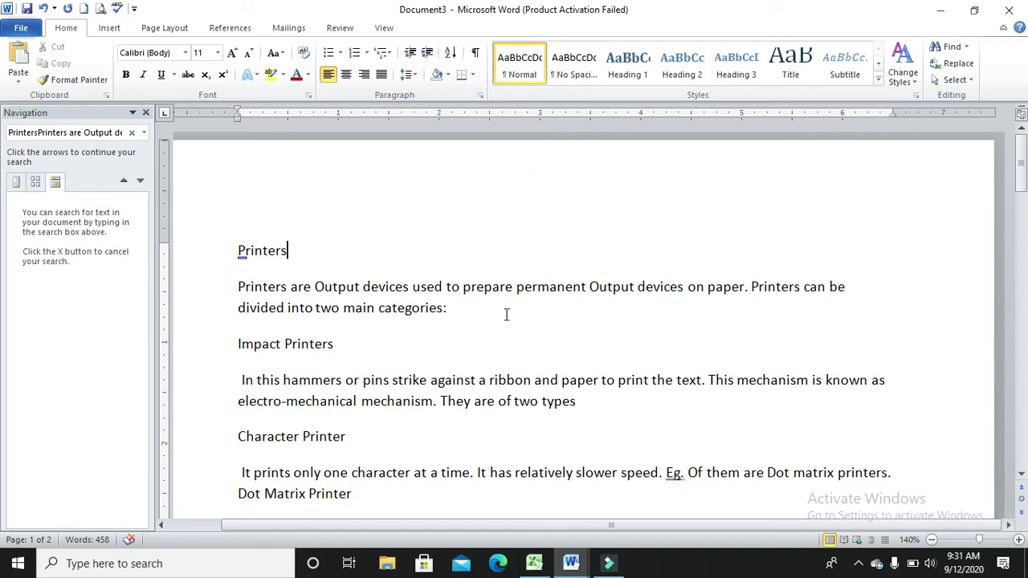
Apply the Heading 1 style to the "Printers" title and Heading 2 to "Impact Printers"
{"action": "left_click", "coordinate": [235, 251]}
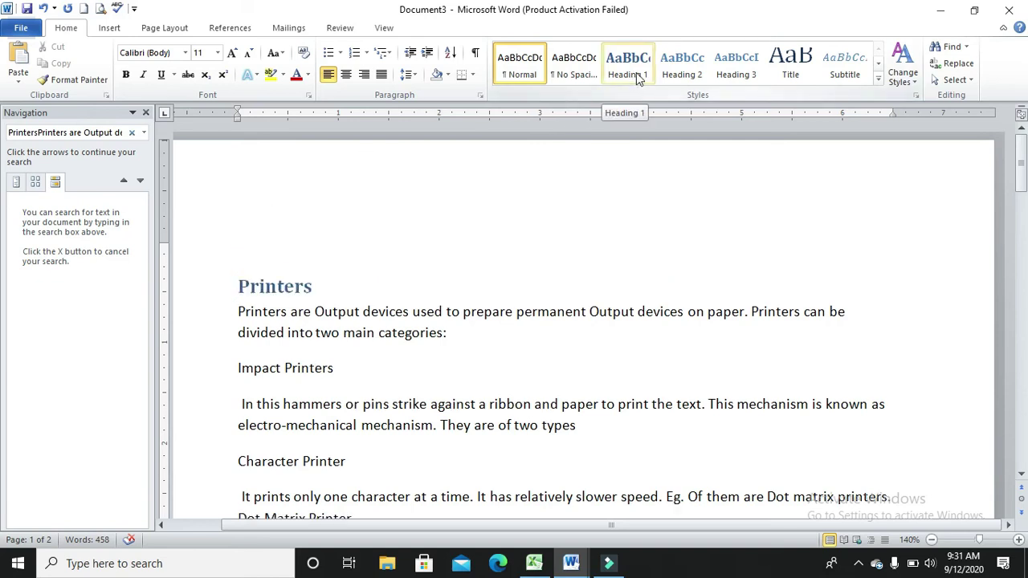
{"action": "left_click", "coordinate": [637, 75]}
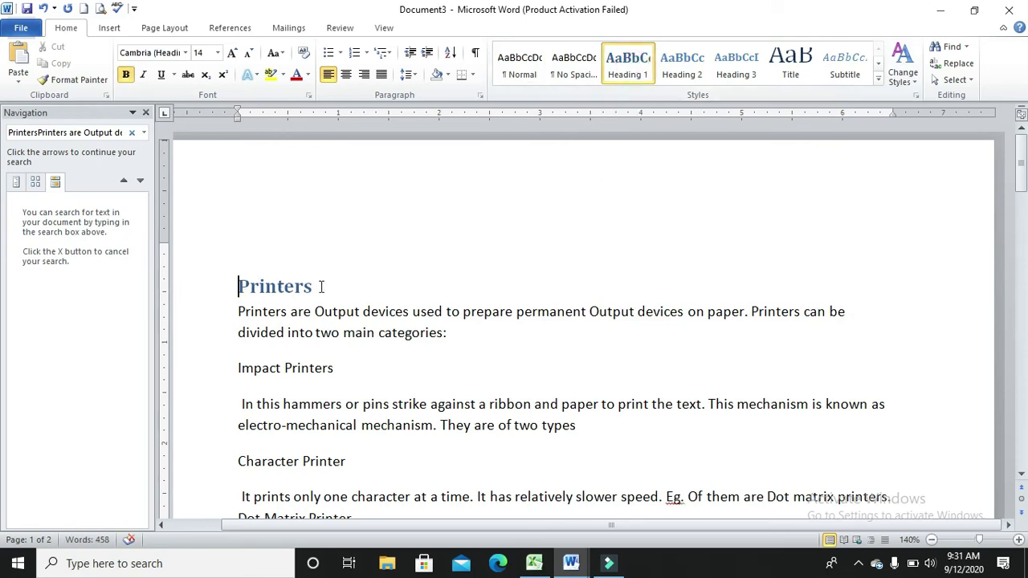
{"action": "left_click", "coordinate": [230, 366]}
{"action": "left_click", "coordinate": [683, 58]}
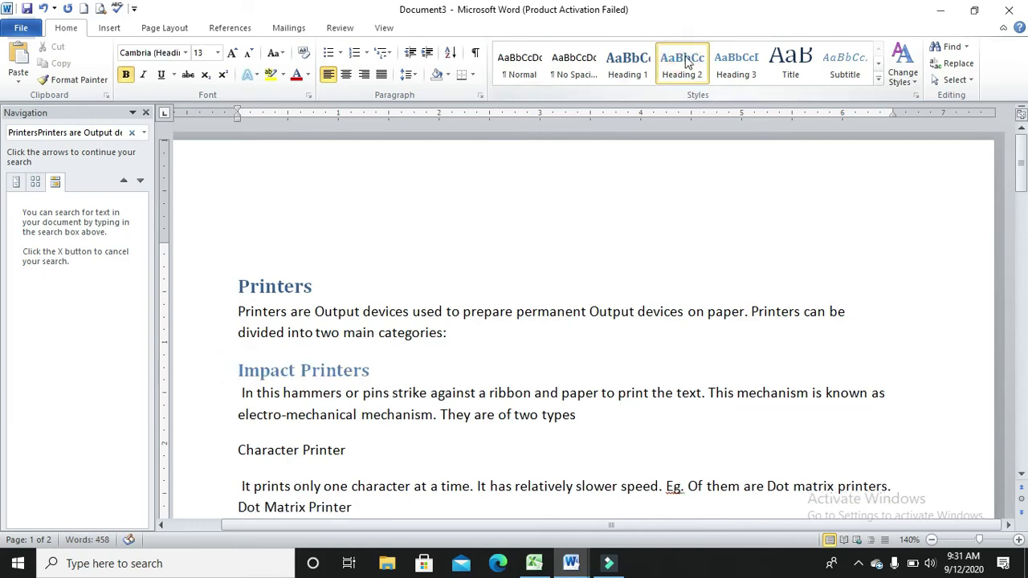
{"action": "left_click", "coordinate": [1023, 174]}
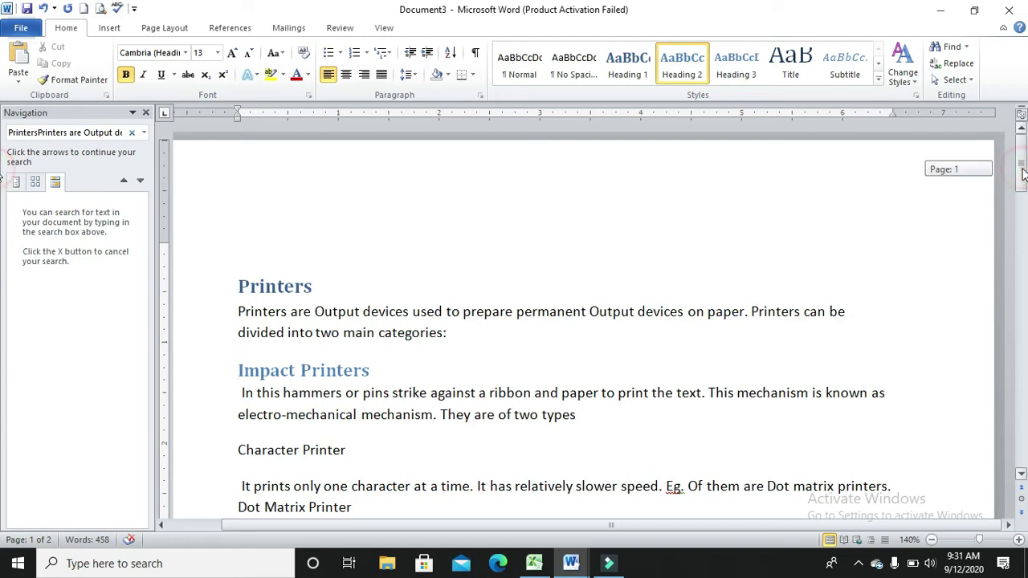
{"action": "left_click", "coordinate": [912, 83]}
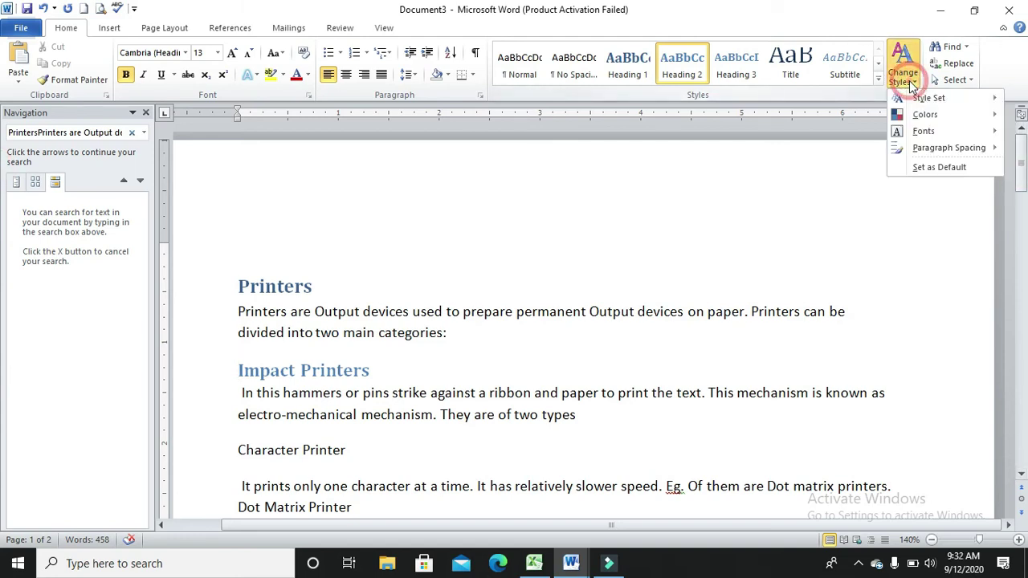
{"action": "left_click", "coordinate": [903, 186]}
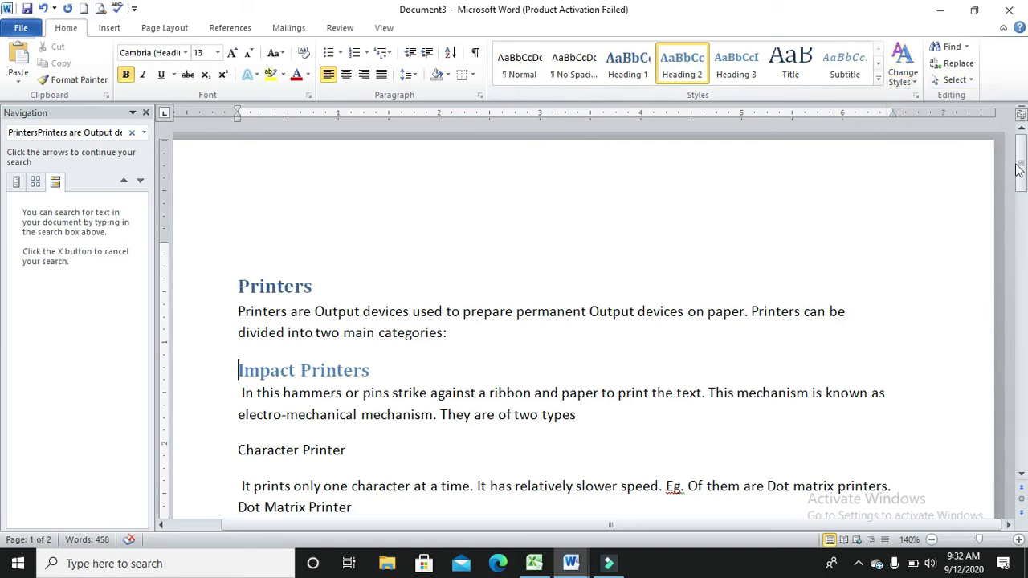
Apply the Heading 3 style to the "Character Printer" line
{"action": "left_click_drag", "start_coordinate": [1022, 170], "coordinate": [1025, 210]}
{"action": "left_click_drag", "start_coordinate": [1024, 229], "coordinate": [1023, 173]}
{"action": "left_click", "coordinate": [238, 361]}
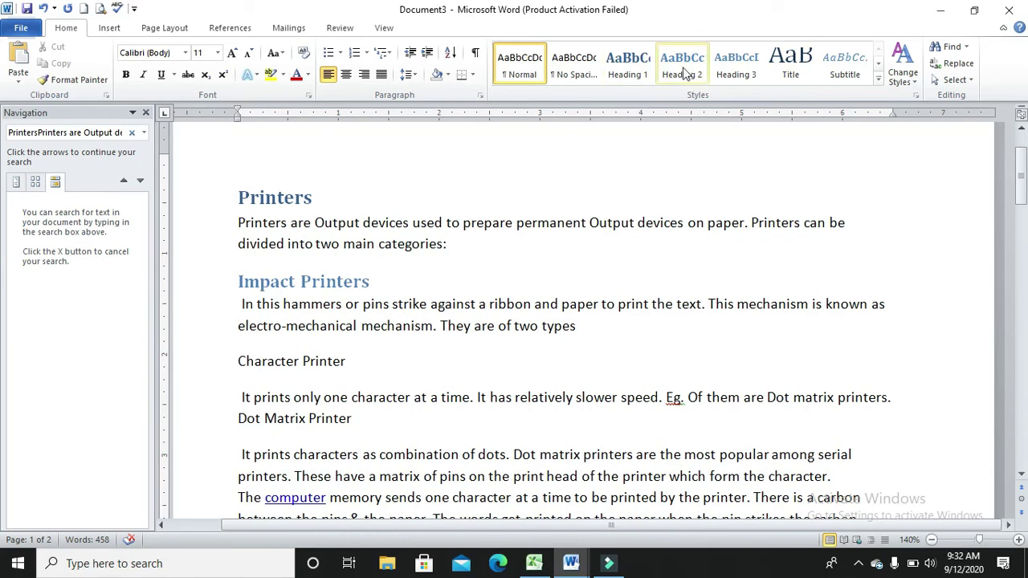
{"action": "left_click", "coordinate": [738, 68]}
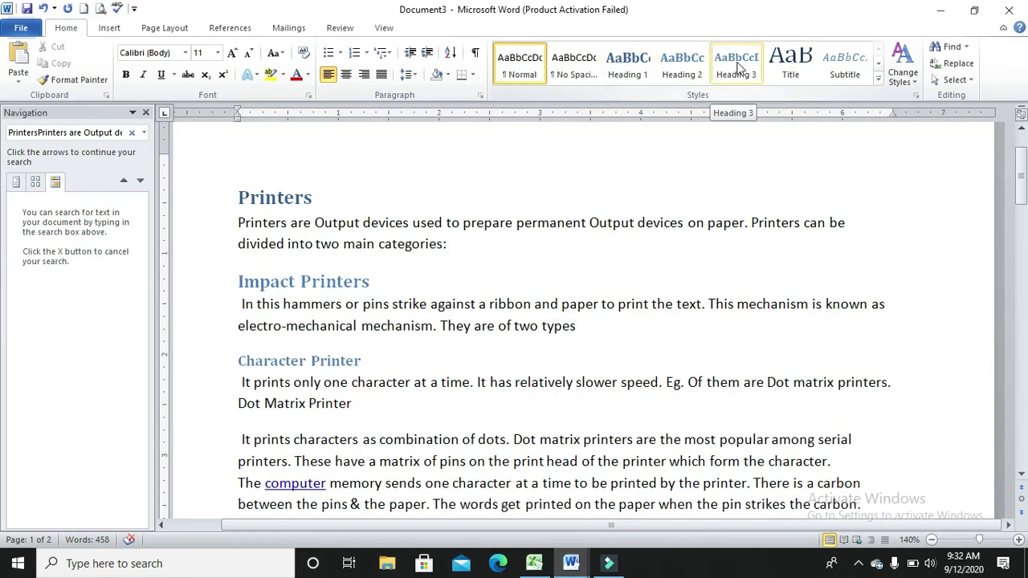
{"action": "left_click", "coordinate": [738, 68]}
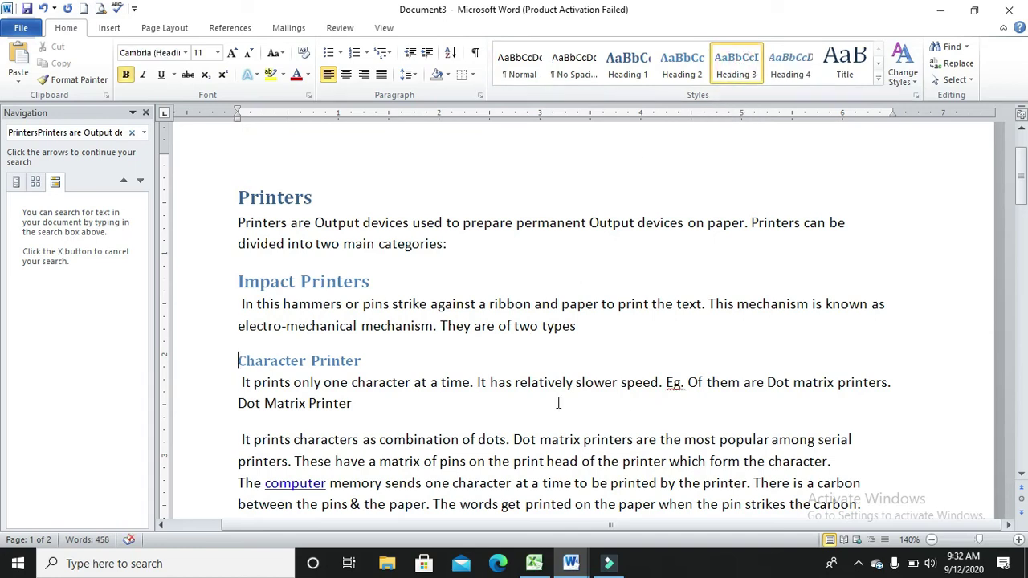
Check the font sizes of the "Printers", "Impact Printers" and "Character Printer" headings
{"action": "left_click", "coordinate": [270, 200]}
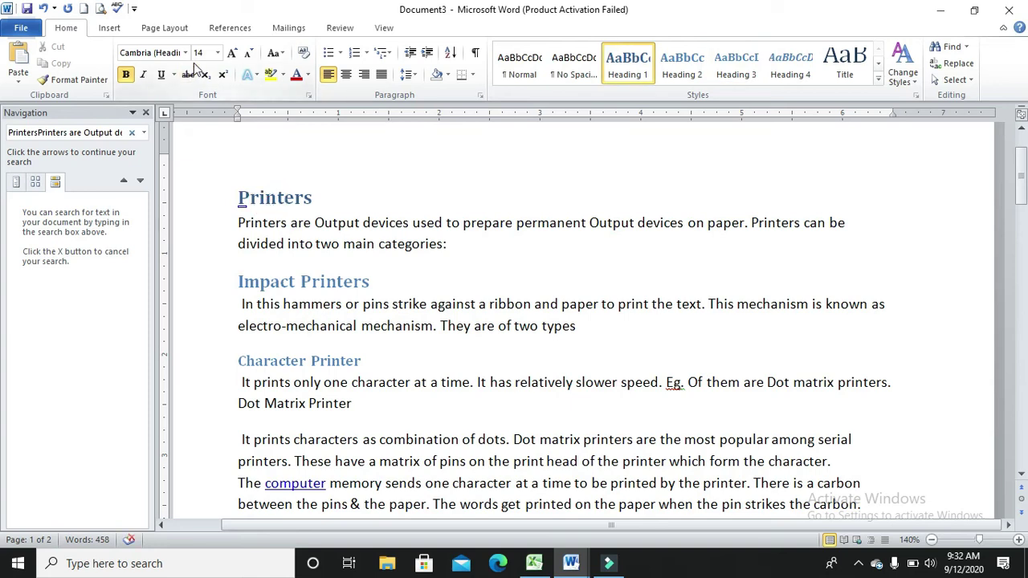
{"action": "left_click", "coordinate": [269, 279]}
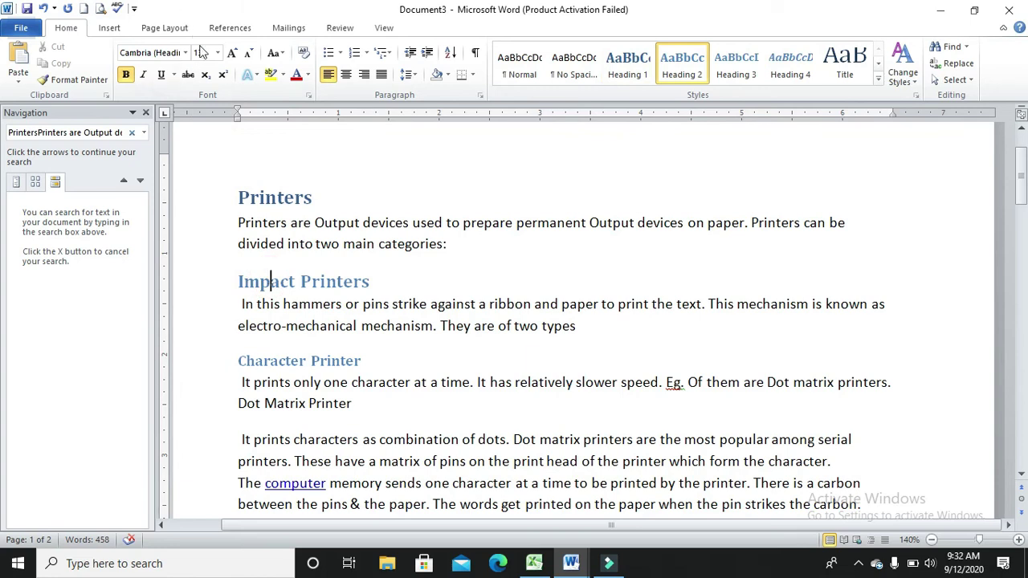
{"action": "left_click", "coordinate": [262, 361]}
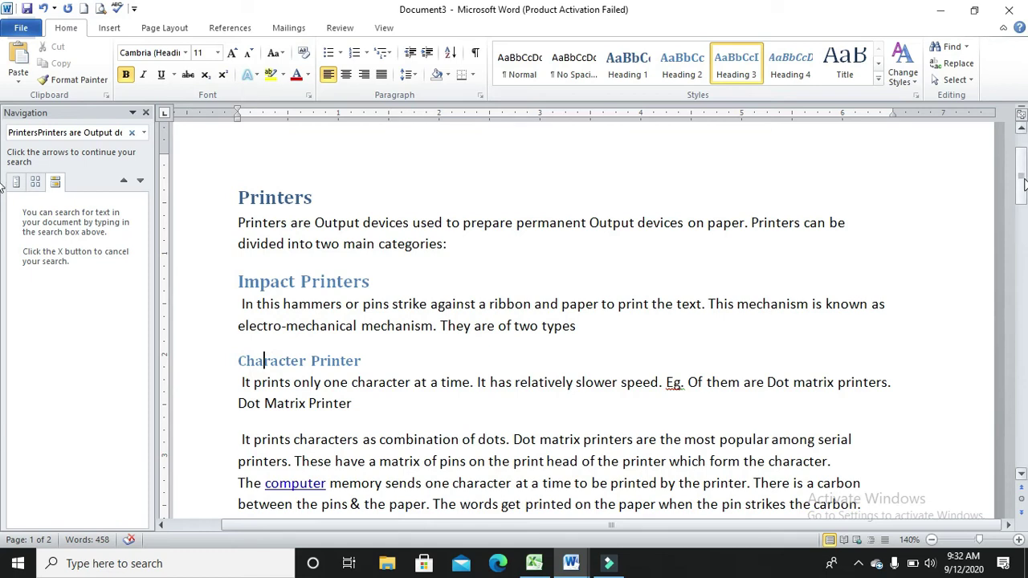
Apply the Heading 3 style to the "Daisy Wheel printer" and "Line Printer" lines
{"action": "scroll", "coordinate": [1022, 181], "scroll_direction": "down", "scroll_amount": 4}
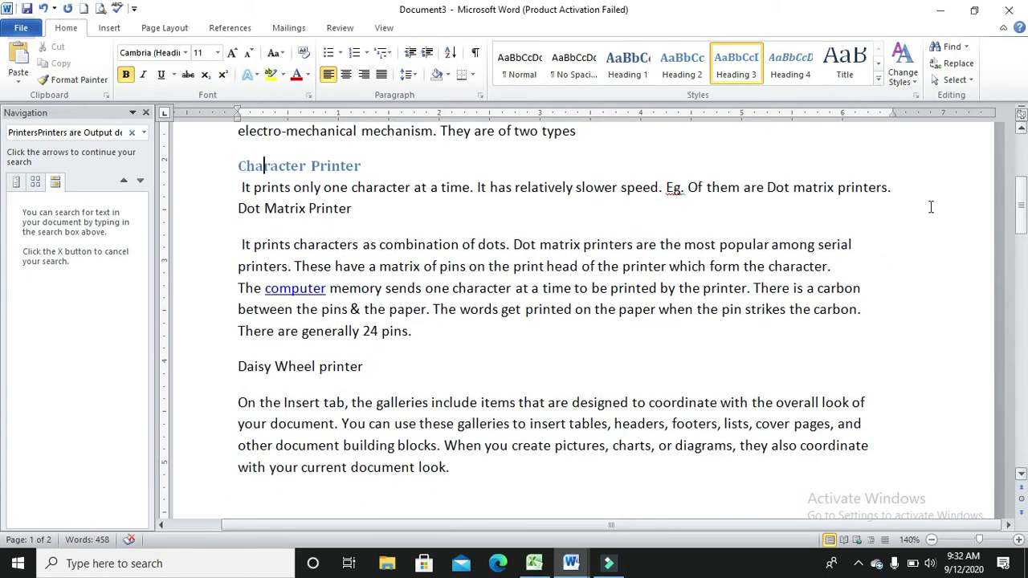
{"action": "left_click", "coordinate": [297, 366]}
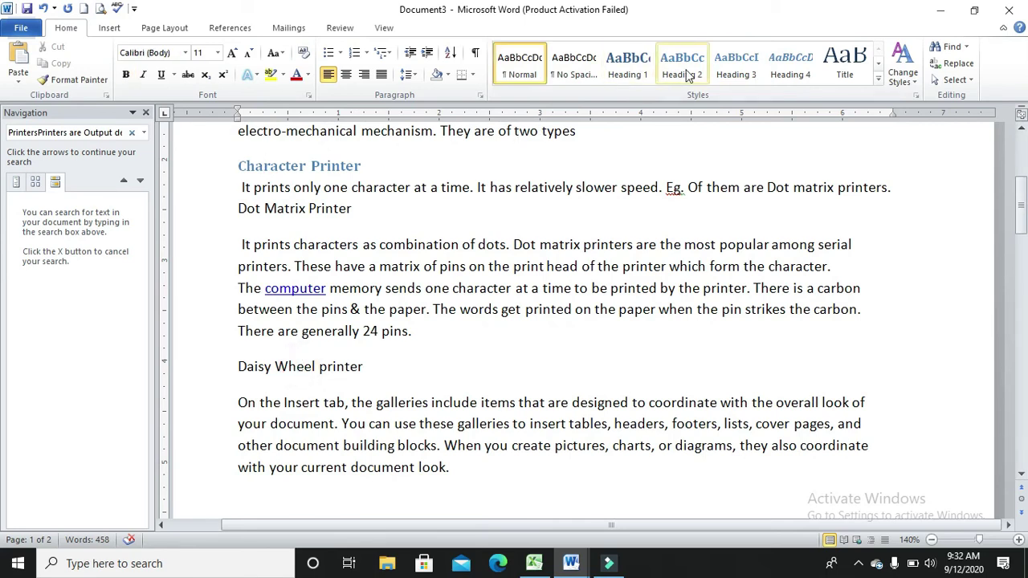
{"action": "left_click", "coordinate": [756, 66]}
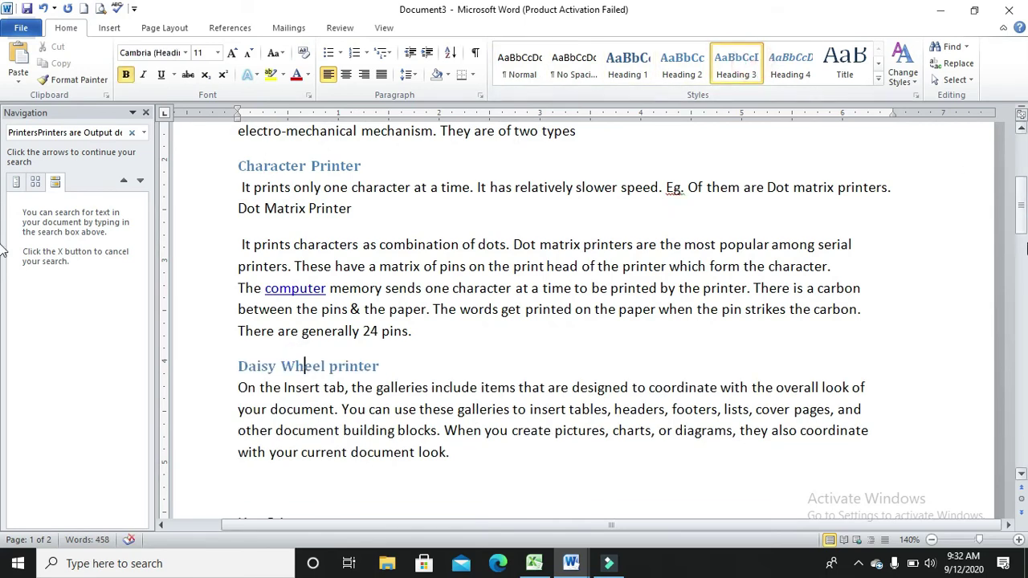
{"action": "left_click_drag", "start_coordinate": [1022, 229], "coordinate": [1022, 259]}
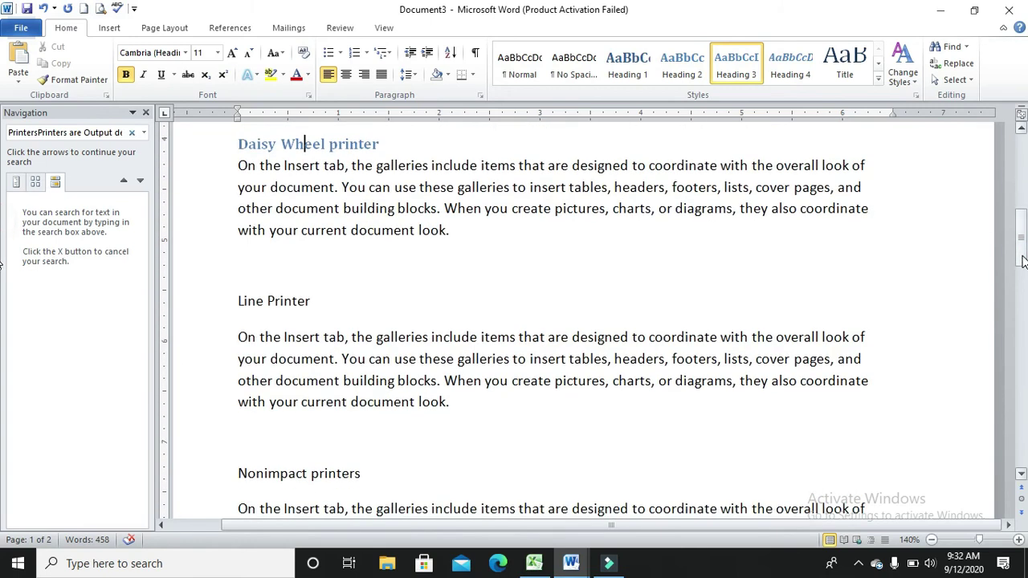
{"action": "left_click", "coordinate": [291, 300]}
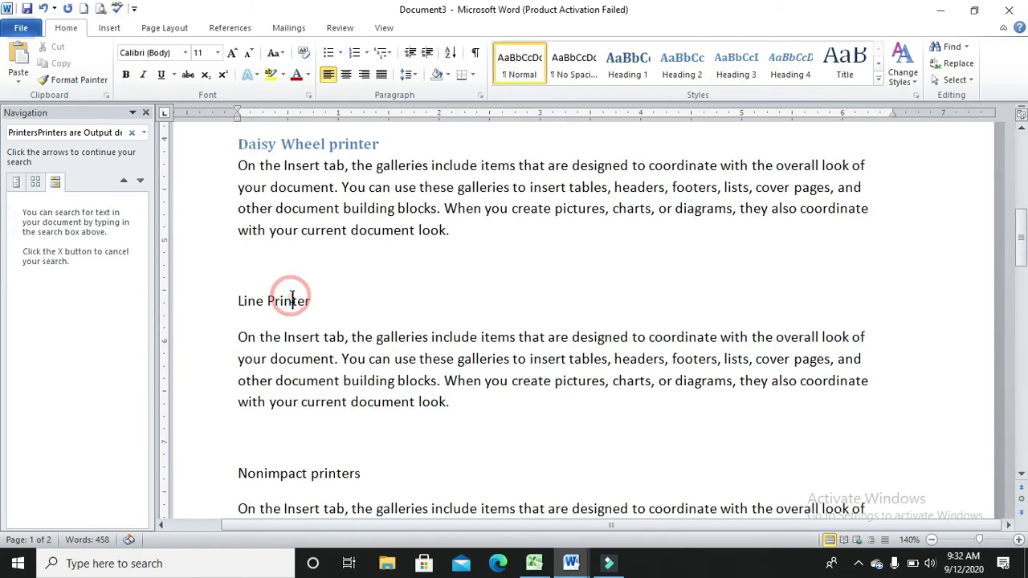
{"action": "left_click", "coordinate": [749, 66]}
Apply the Heading 2 style to "Nonimpact printers" and Heading 3 to "Inkjet printers"
{"action": "left_click", "coordinate": [309, 464]}
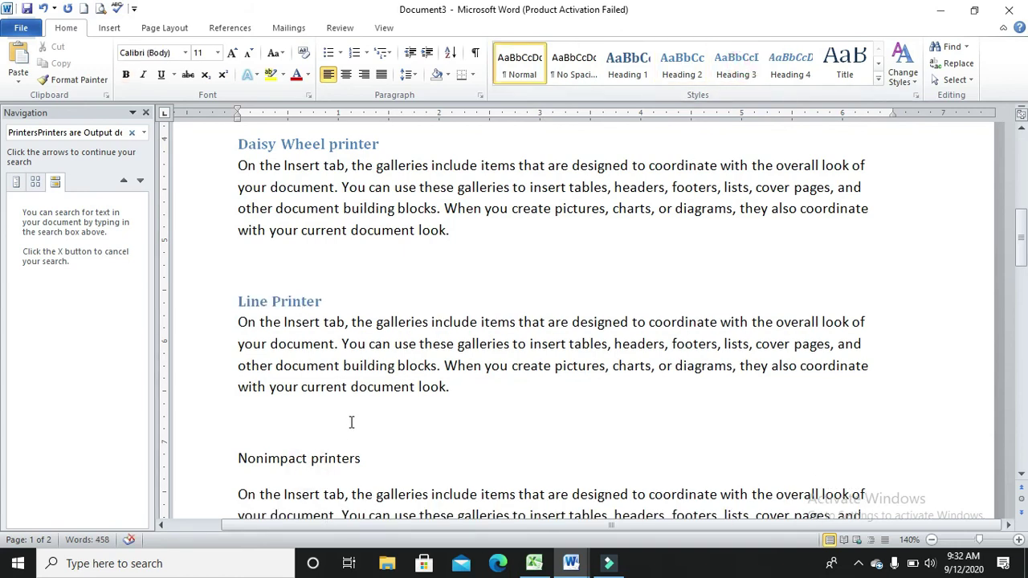
{"action": "left_click", "coordinate": [695, 68]}
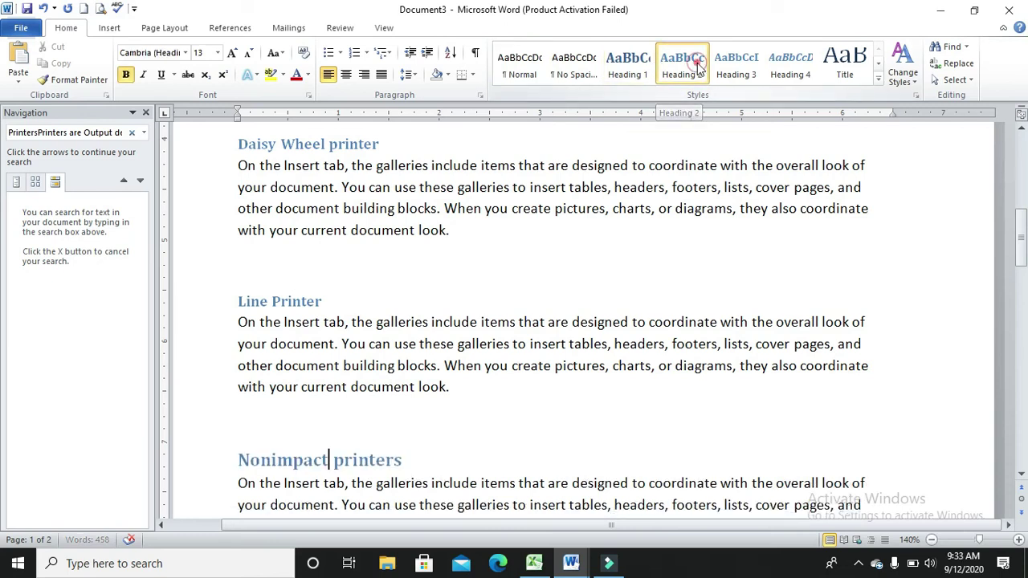
{"action": "left_click_drag", "start_coordinate": [1021, 229], "coordinate": [1021, 232]}
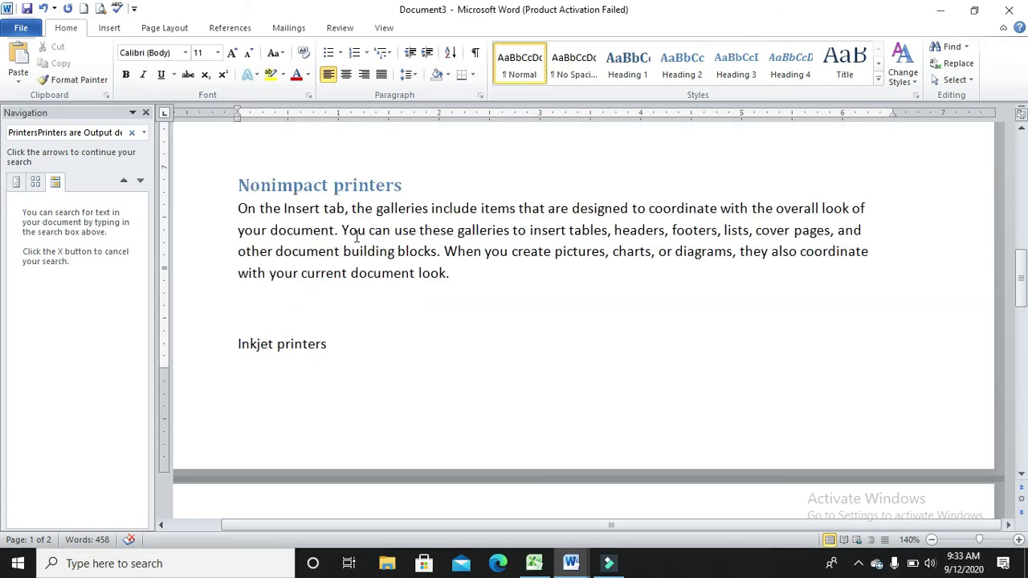
{"action": "left_click", "coordinate": [728, 62]}
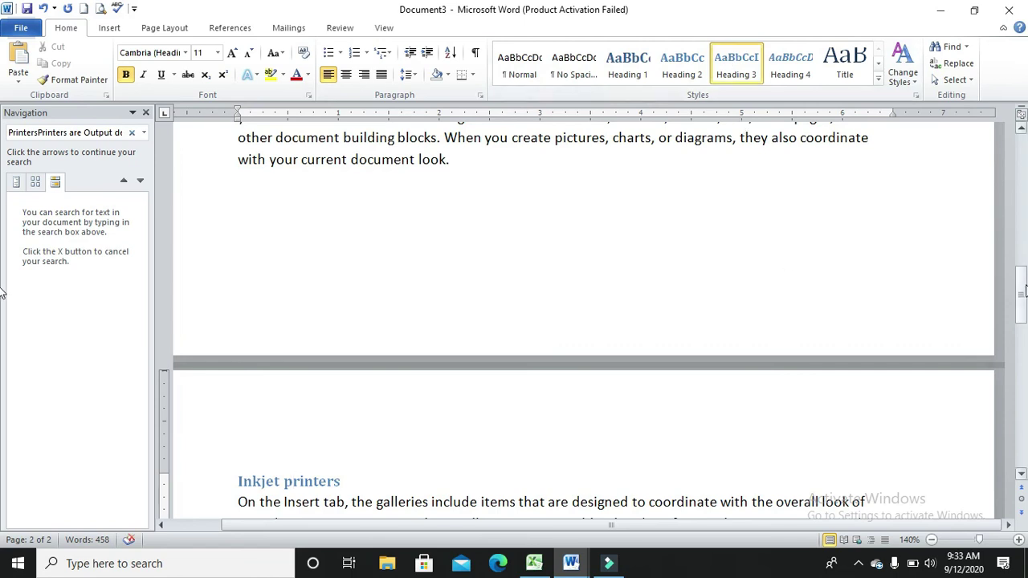
Select the "Printers" title word, find its occurrences throughout the document and look through the highlighted matches
{"action": "scroll", "coordinate": [1022, 290], "scroll_direction": "up", "scroll_amount": 15}
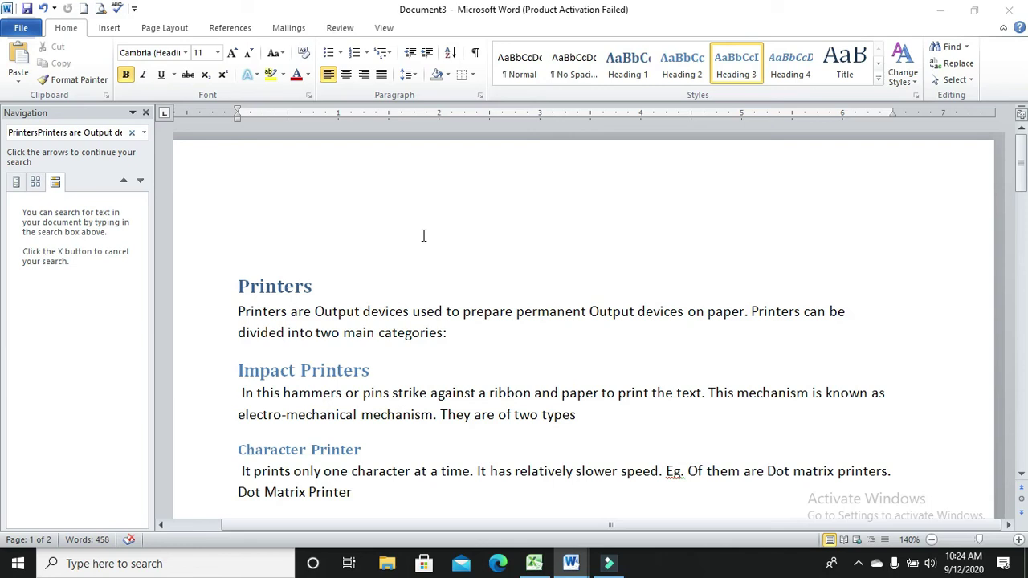
{"action": "left_click", "coordinate": [314, 285]}
{"action": "key", "text": "shift+Left"}
{"action": "key", "text": "shift+Left"}
{"action": "key", "text": "shift+Left"}
{"action": "key", "text": "shift+Left"}
{"action": "key", "text": "shift+Left"}
{"action": "key", "text": "shift+Left"}
{"action": "key", "text": "shift+Left"}
{"action": "key", "text": "shift+Left"}
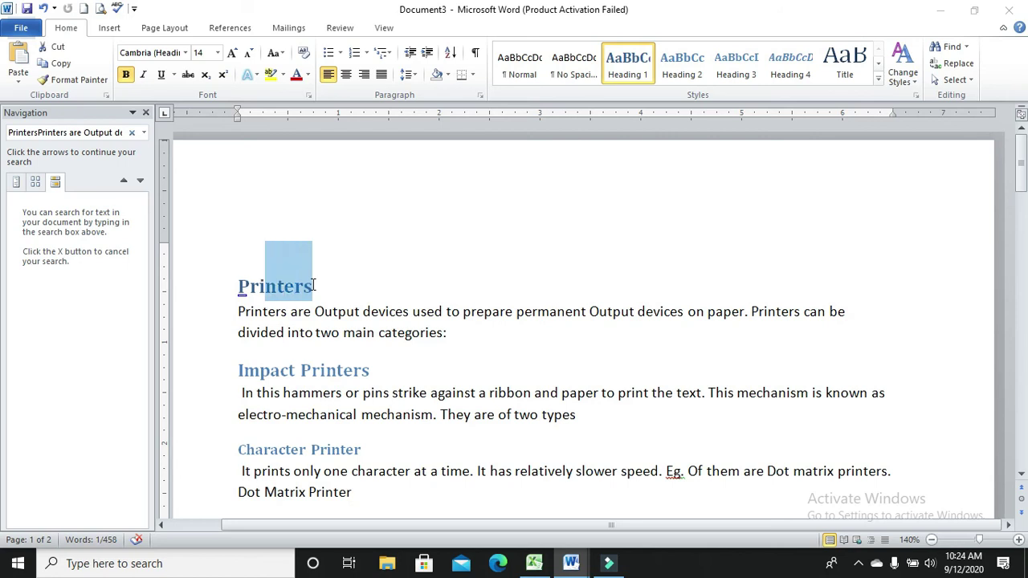
{"action": "left_click", "coordinate": [967, 47]}
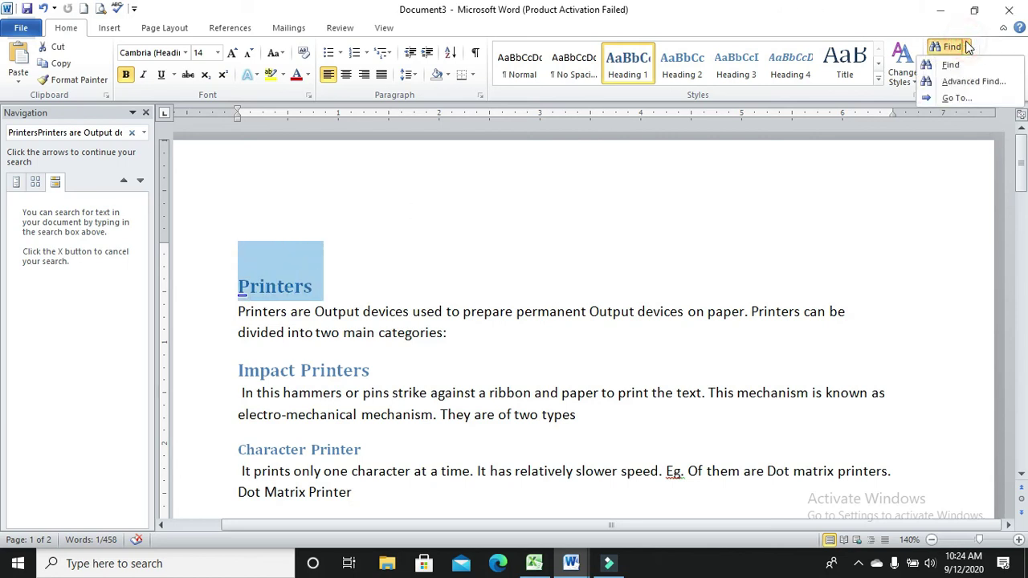
{"action": "left_click", "coordinate": [956, 66]}
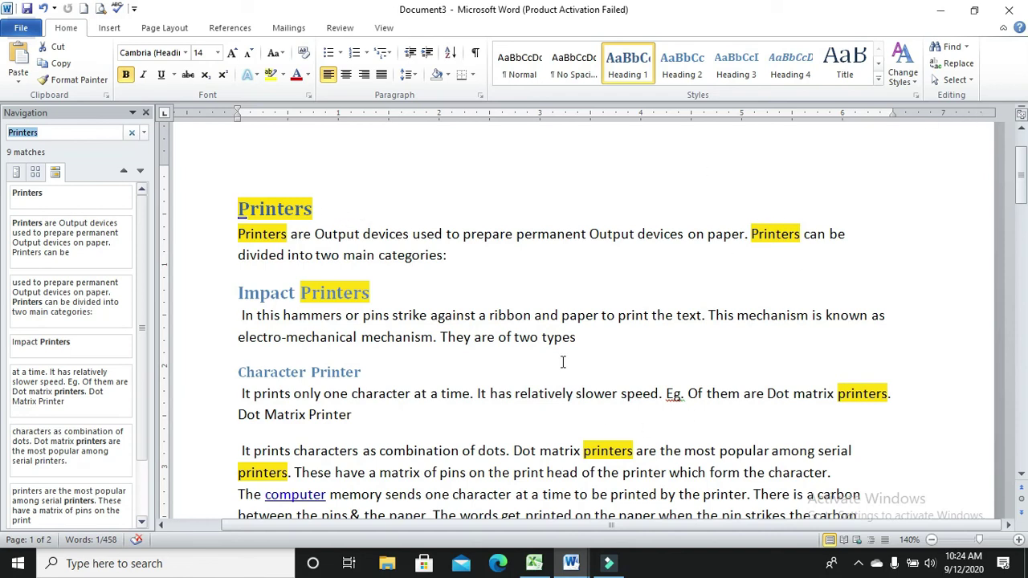
{"action": "scroll", "coordinate": [4, 215], "scroll_direction": "down", "scroll_amount": 5}
{"action": "left_click_drag", "start_coordinate": [4, 215], "coordinate": [4, 153]}
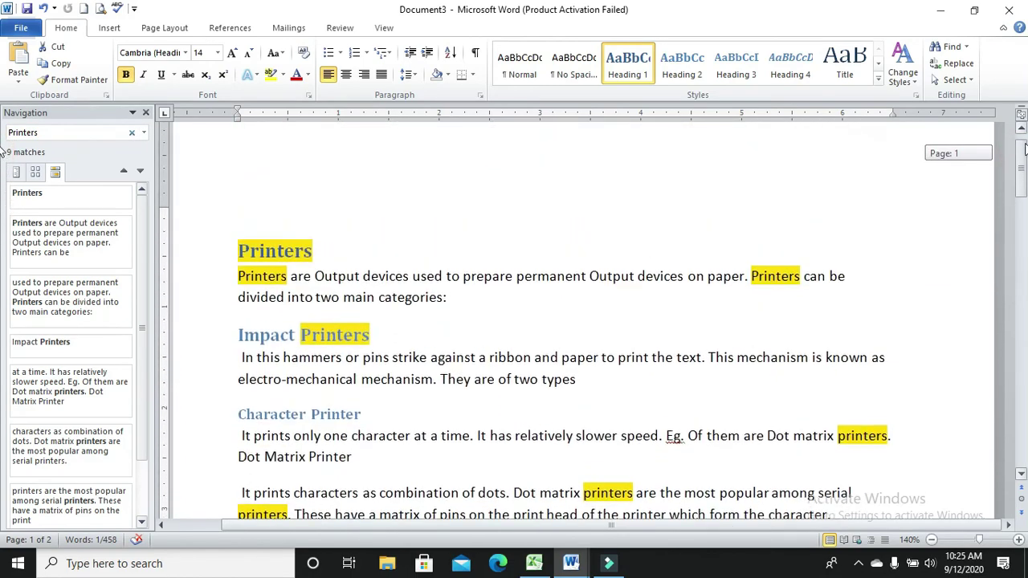
{"action": "left_click_drag", "start_coordinate": [1025, 147], "coordinate": [1025, 136]}
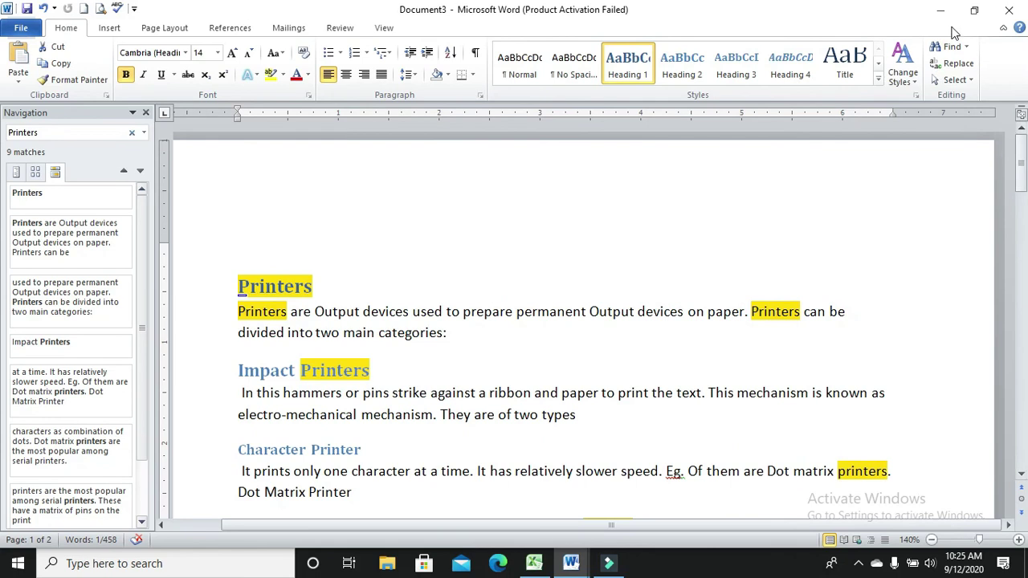
Replace all occurrences of "Printers" with "Plotters", continuing the search from the document's beginning, and return to the text
{"action": "left_click", "coordinate": [958, 64]}
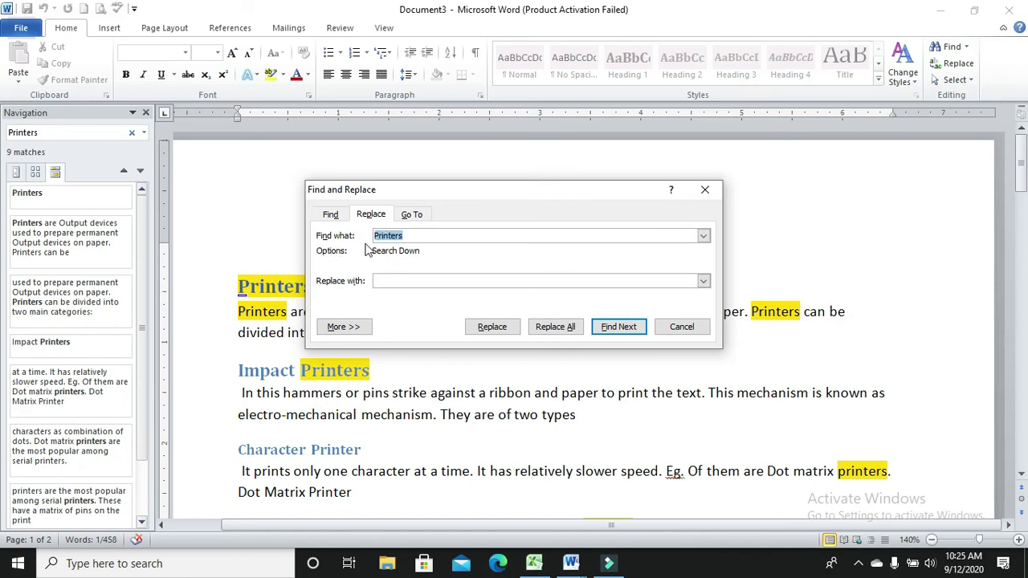
{"action": "left_click", "coordinate": [389, 280]}
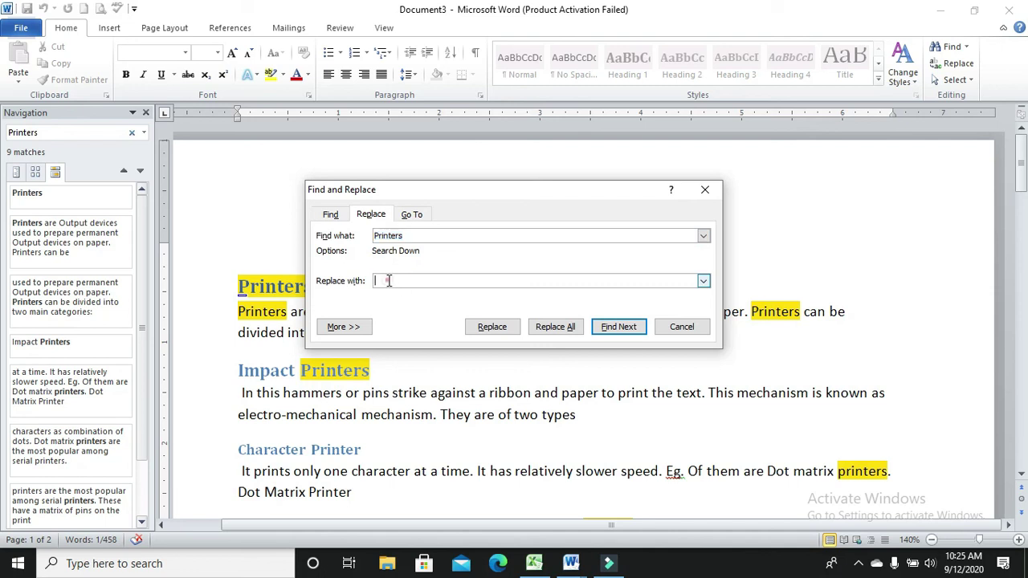
{"action": "type", "text": "Plotters"}
{"action": "key", "text": "Return"}
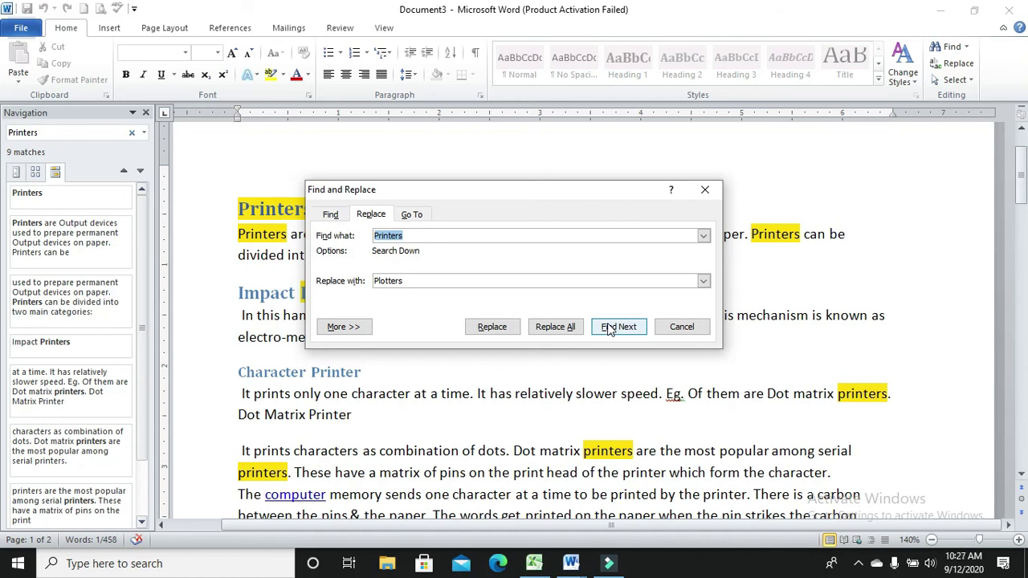
{"action": "left_click", "coordinate": [548, 336]}
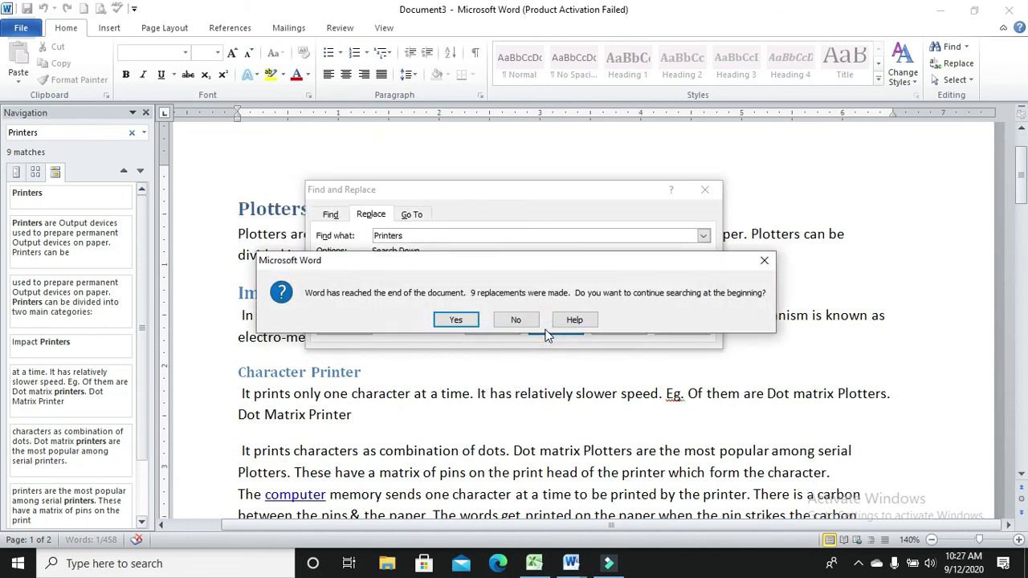
{"action": "left_click", "coordinate": [462, 320]}
{"action": "left_click", "coordinate": [482, 322]}
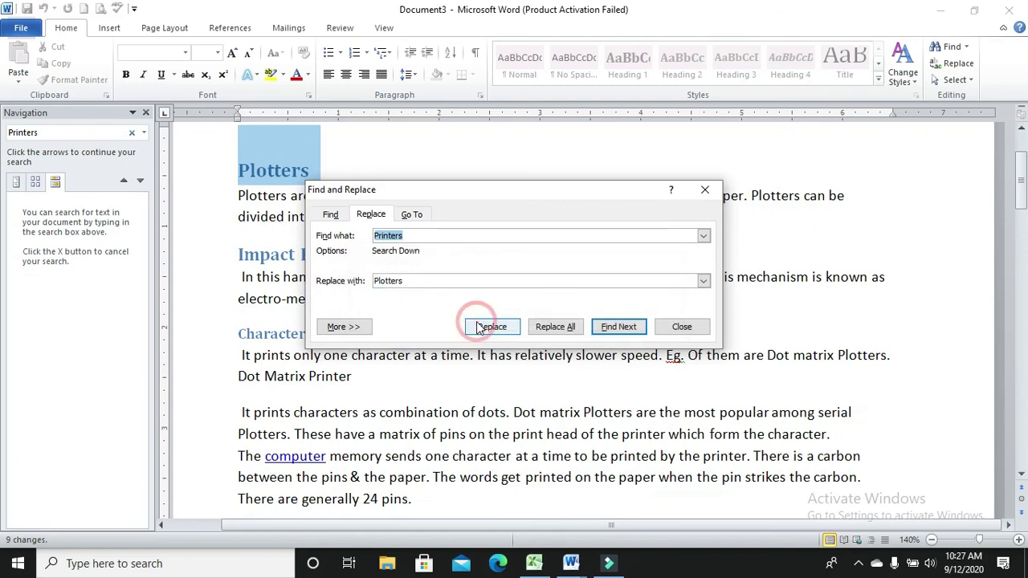
{"action": "left_click", "coordinate": [705, 190]}
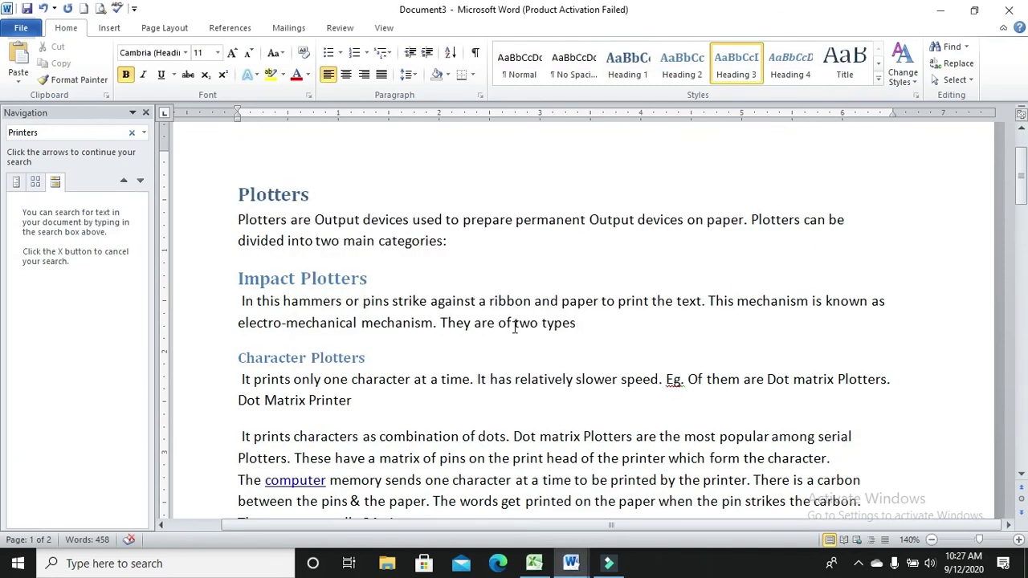
{"action": "left_click", "coordinate": [375, 277]}
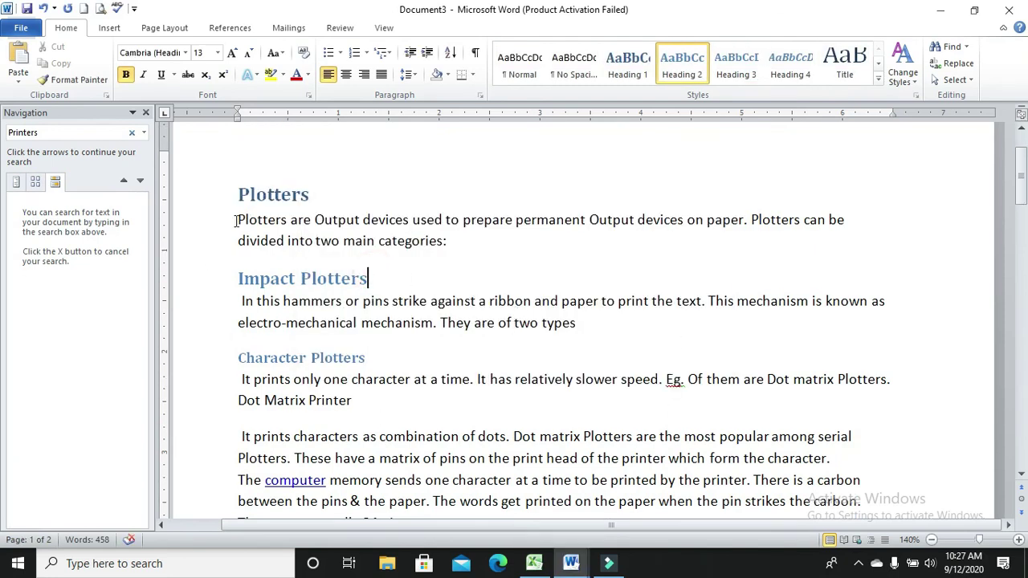